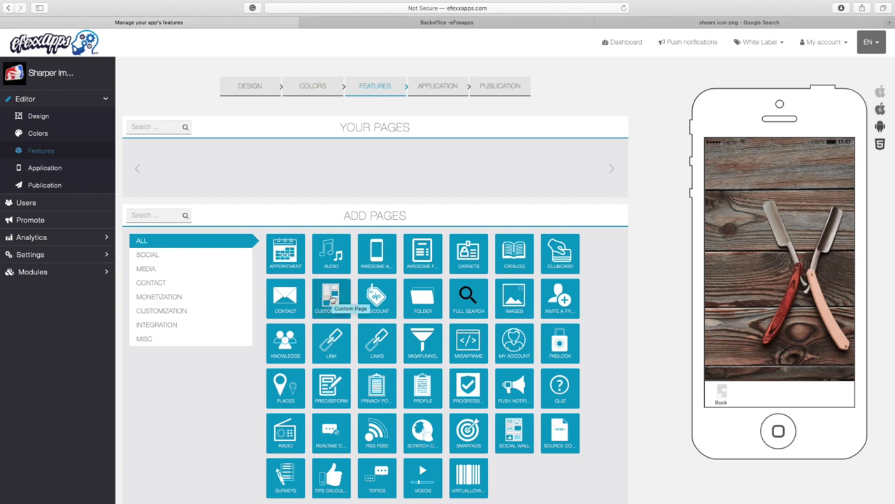
Step: Add a custom page named 'Book' and bring up its Manage Icons dialog
{"action": "left_click", "coordinate": [332, 300]}
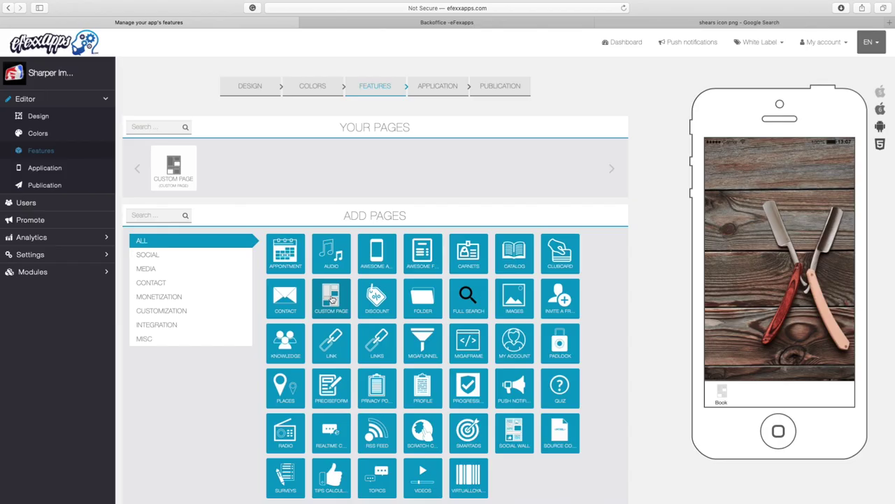
{"action": "left_click_drag", "start_coordinate": [204, 253], "coordinate": [160, 249]}
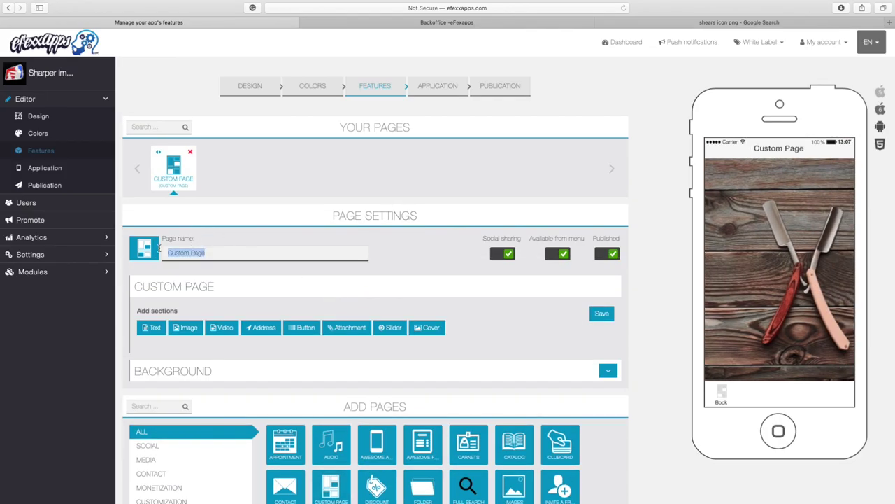
{"action": "type", "text": "Book"}
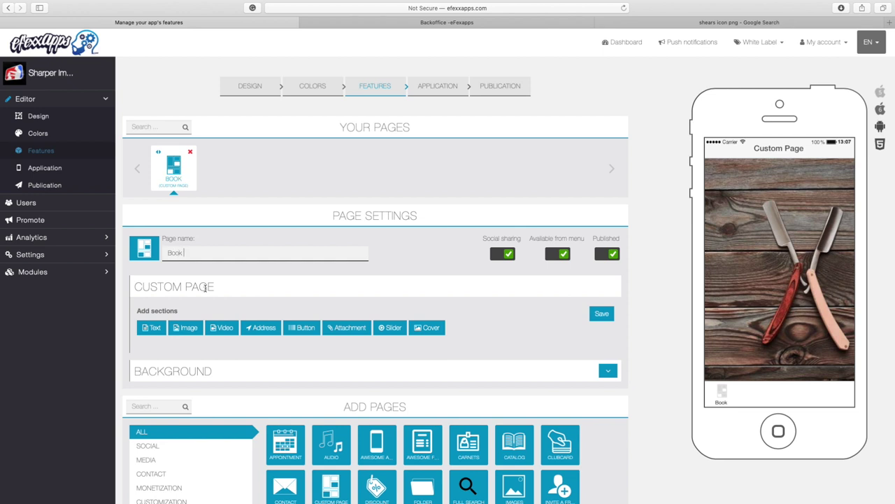
{"action": "left_click", "coordinate": [144, 256]}
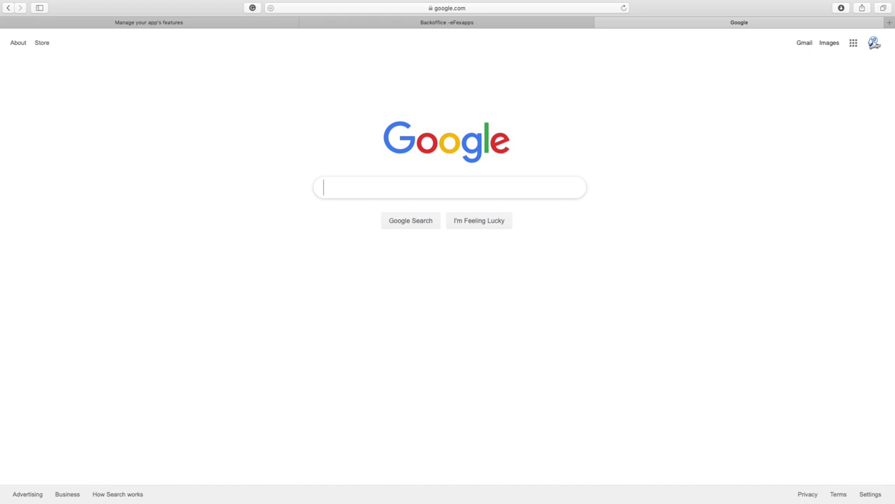
Step: Search Google for 'calendar icon png'
{"action": "type", "text": "a"}
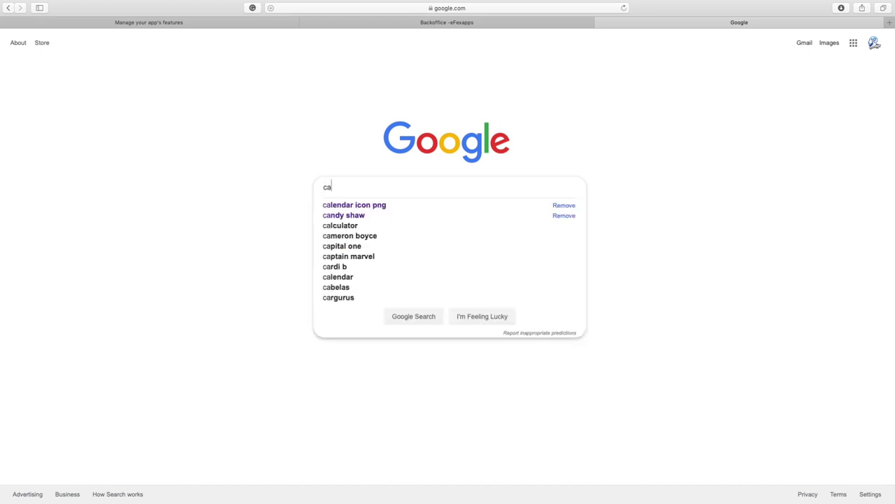
{"action": "type", "text": "lendar"}
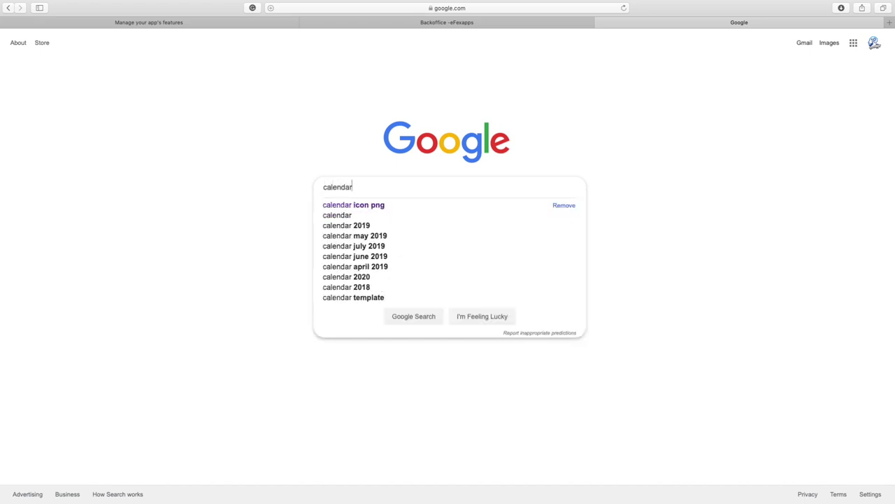
{"action": "type", "text": " ico"}
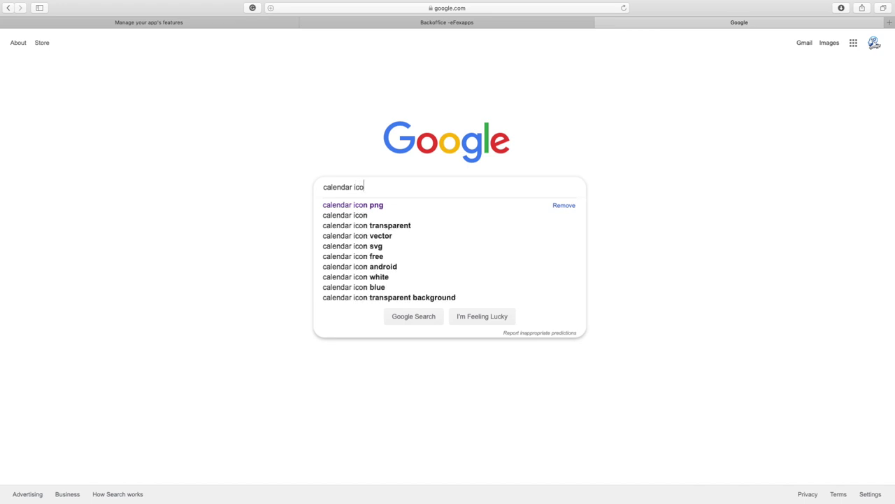
{"action": "type", "text": "n png"}
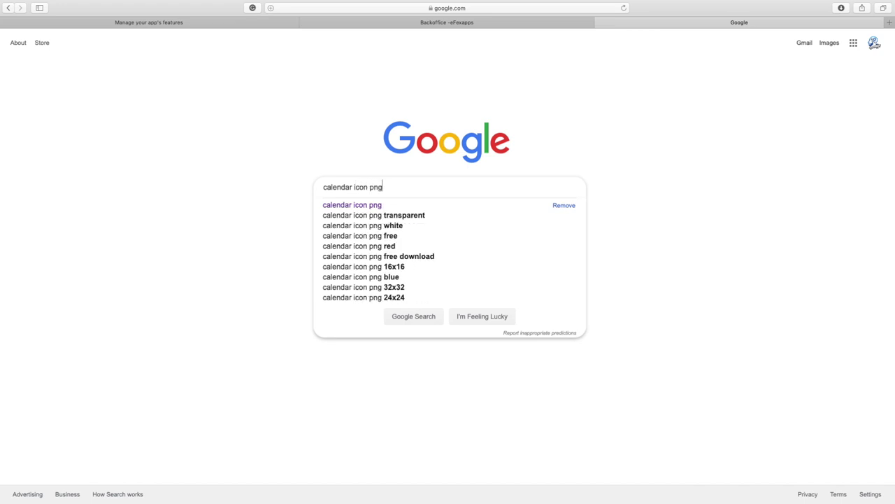
{"action": "key", "text": "Return"}
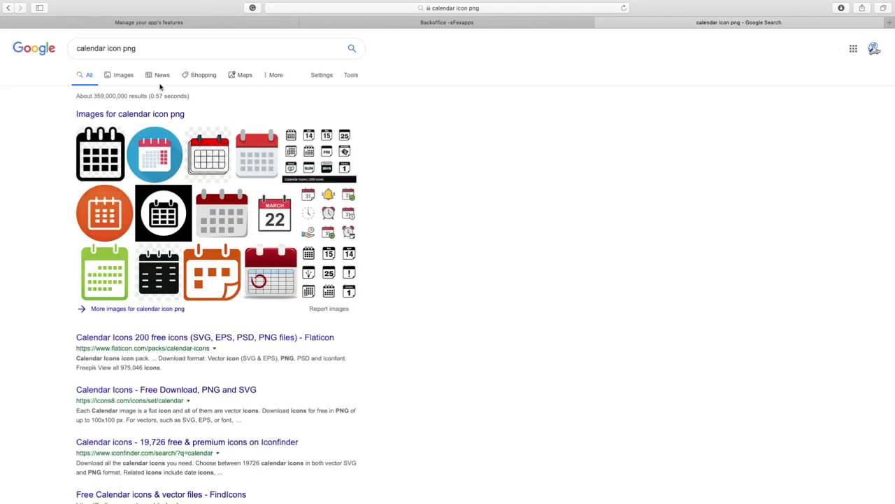
Step: Save the 512×512 Calendar 1 icon from Google Images to Downloads
{"action": "left_click", "coordinate": [120, 75]}
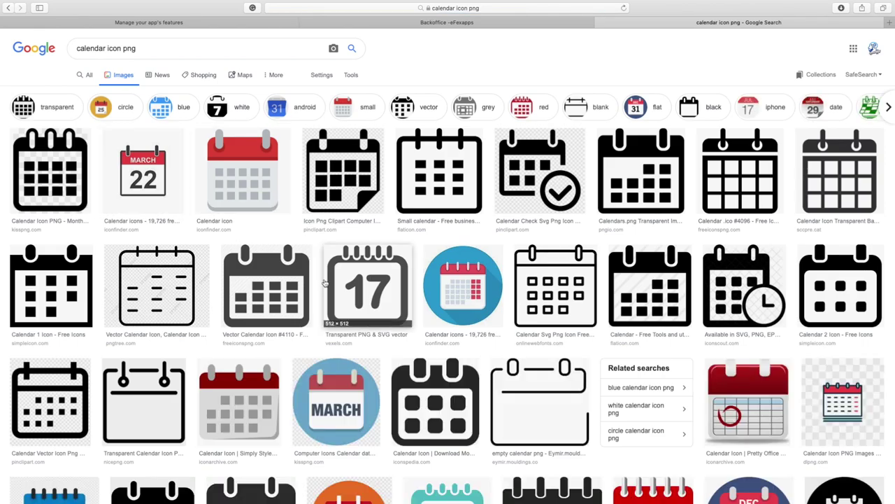
{"action": "scroll", "coordinate": [325, 284], "scroll_direction": "down", "scroll_amount": 1}
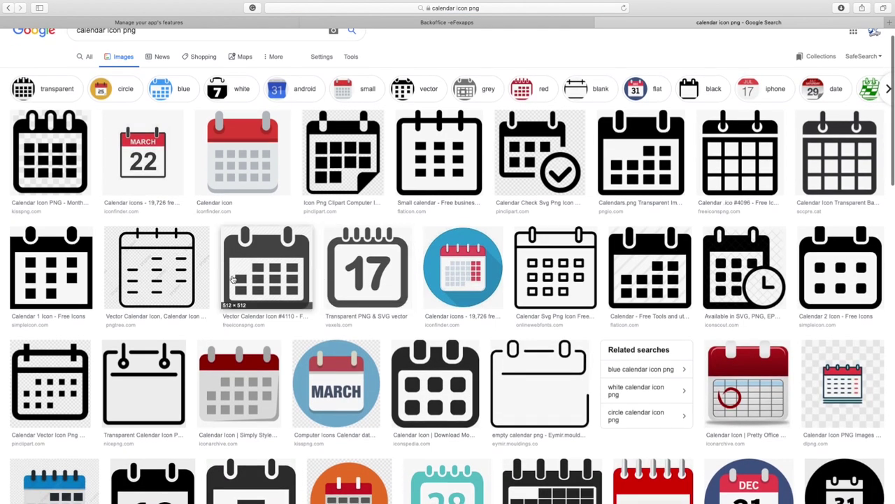
{"action": "left_click", "coordinate": [60, 270]}
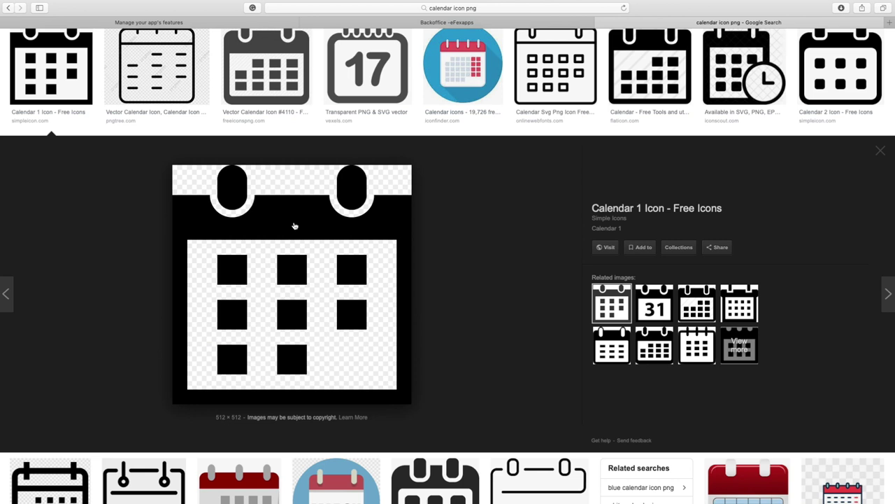
{"action": "right_click", "coordinate": [295, 226]}
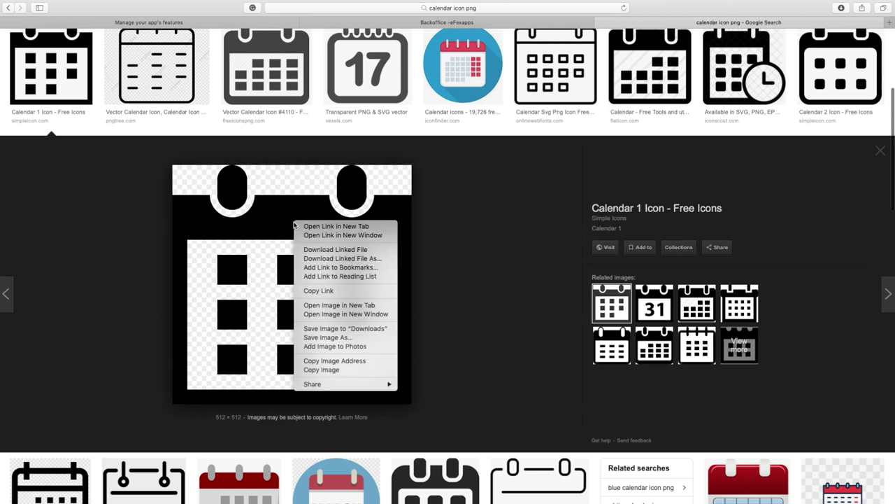
{"action": "left_click", "coordinate": [341, 329]}
Step: Upload Calendar-1.png as a colorizable feature icon and assign it to the Book page
{"action": "left_click", "coordinate": [222, 23]}
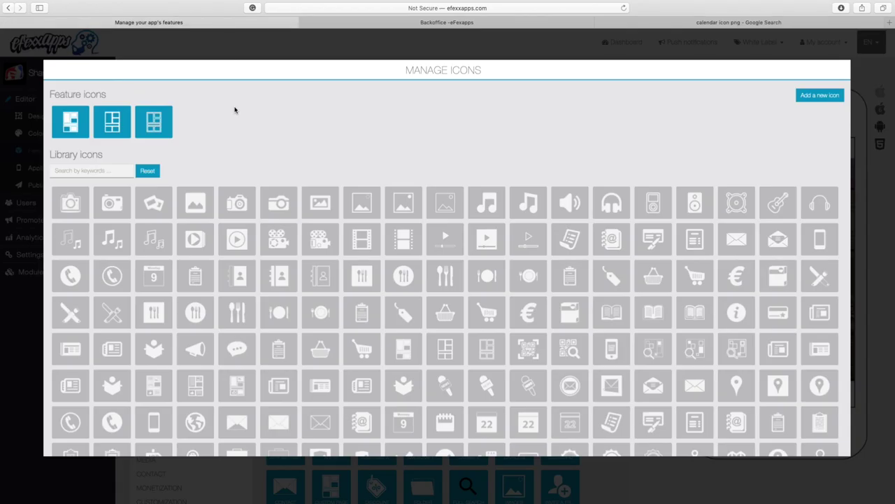
{"action": "left_click", "coordinate": [811, 100]}
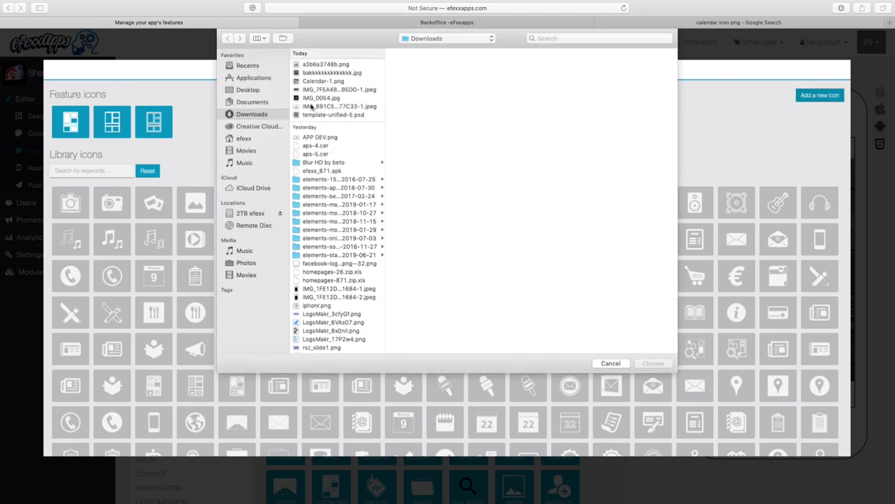
{"action": "left_click", "coordinate": [312, 81]}
{"action": "key", "text": "space"}
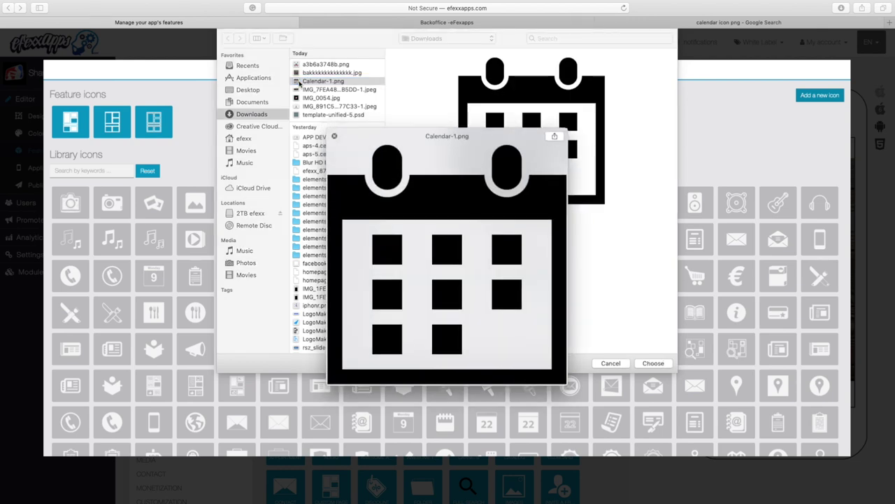
{"action": "key", "text": "space"}
{"action": "double_click", "coordinate": [351, 81]}
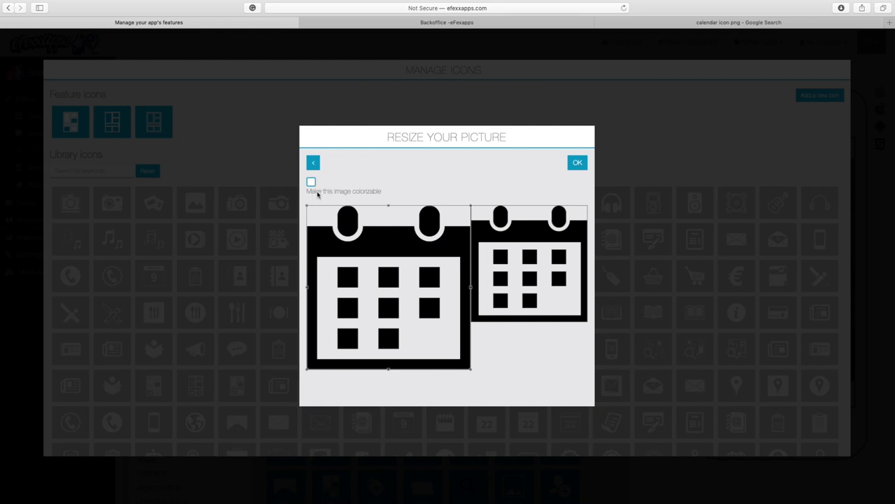
{"action": "left_click", "coordinate": [356, 194]}
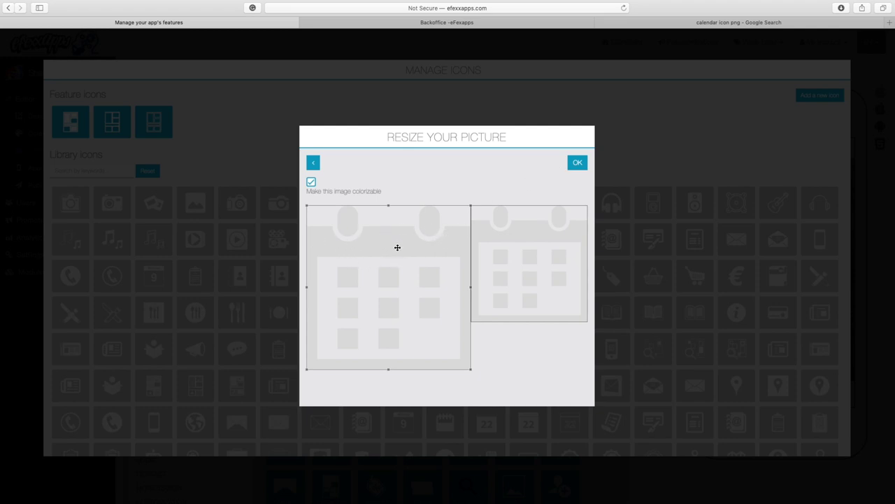
{"action": "left_click", "coordinate": [578, 163]}
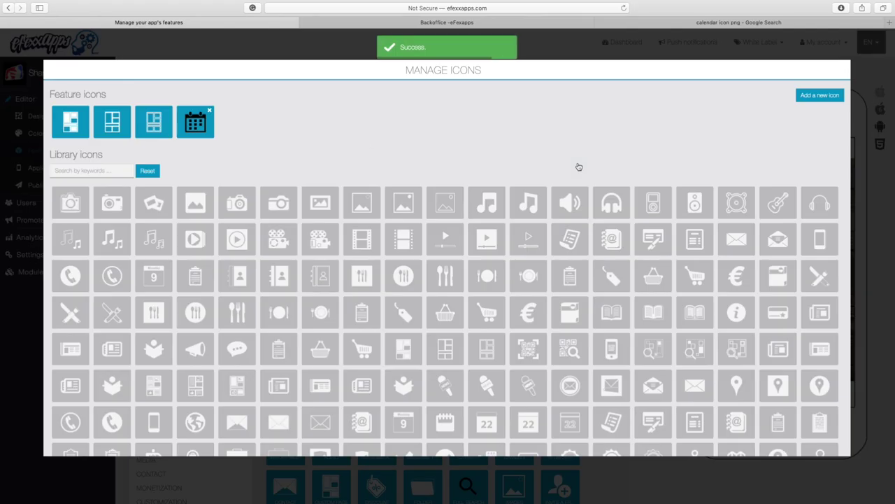
{"action": "left_click", "coordinate": [193, 126]}
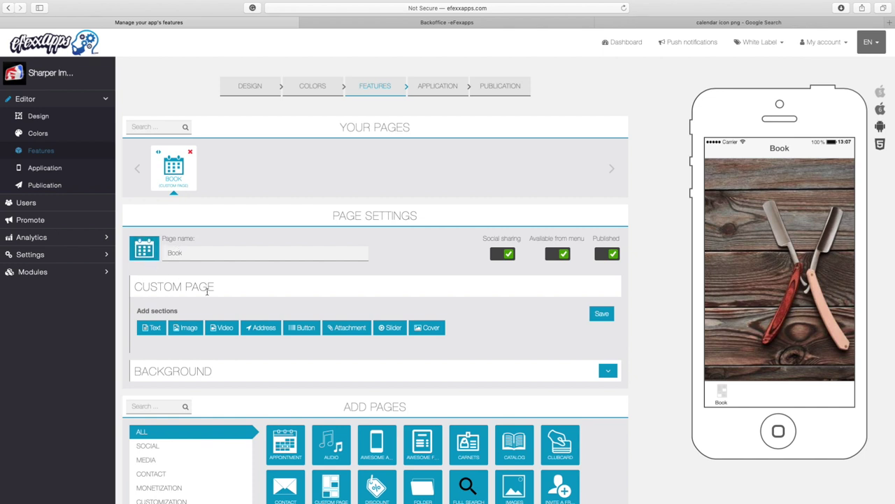
Step: Add a Slider section holding the IMG_0054.jpg logo picture to the Book page and save it
{"action": "scroll", "coordinate": [206, 293], "scroll_direction": "down", "scroll_amount": 2}
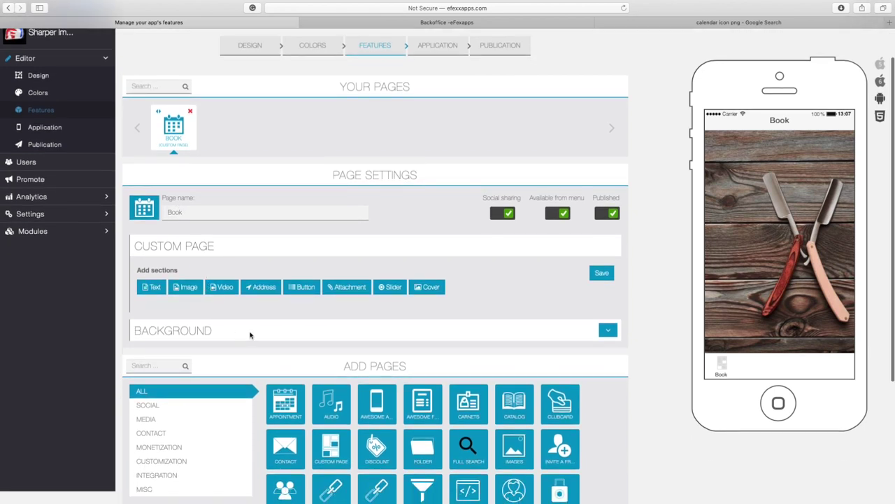
{"action": "left_click_drag", "start_coordinate": [135, 268], "coordinate": [186, 267]}
{"action": "left_click", "coordinate": [312, 313]}
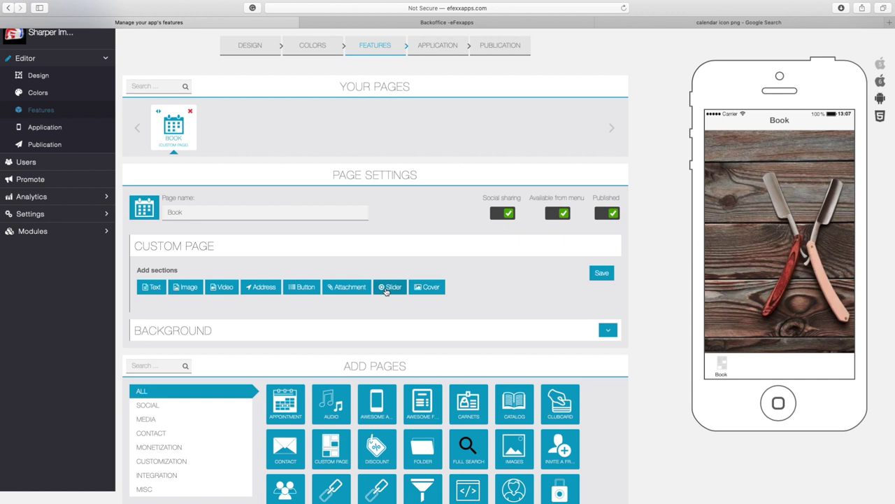
{"action": "left_click", "coordinate": [385, 288]}
{"action": "scroll", "coordinate": [385, 291], "scroll_direction": "down", "scroll_amount": 7}
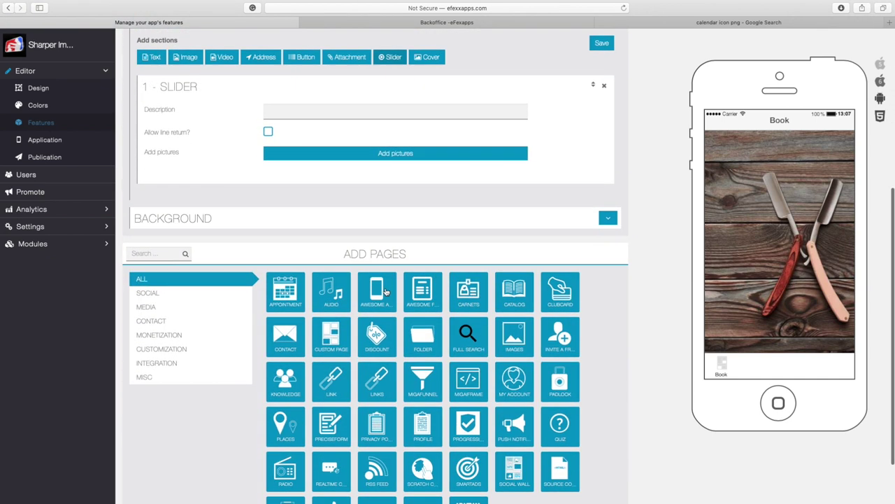
{"action": "scroll", "coordinate": [386, 292], "scroll_direction": "up", "scroll_amount": 3}
{"action": "scroll", "coordinate": [386, 292], "scroll_direction": "up", "scroll_amount": 1}
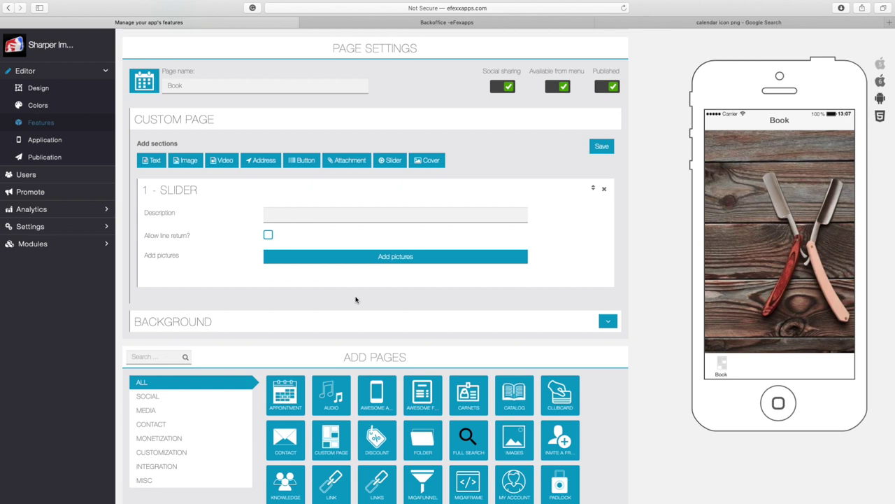
{"action": "left_click", "coordinate": [400, 256]}
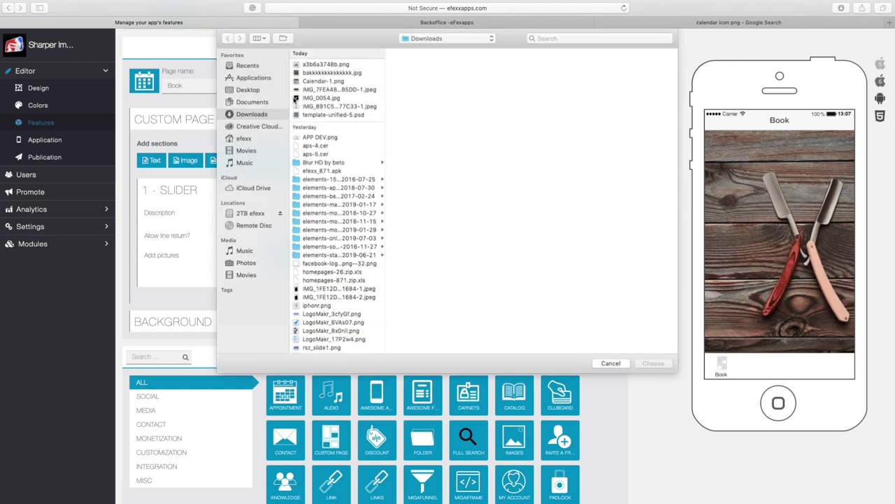
{"action": "left_click", "coordinate": [295, 99]}
{"action": "double_click", "coordinate": [295, 99]}
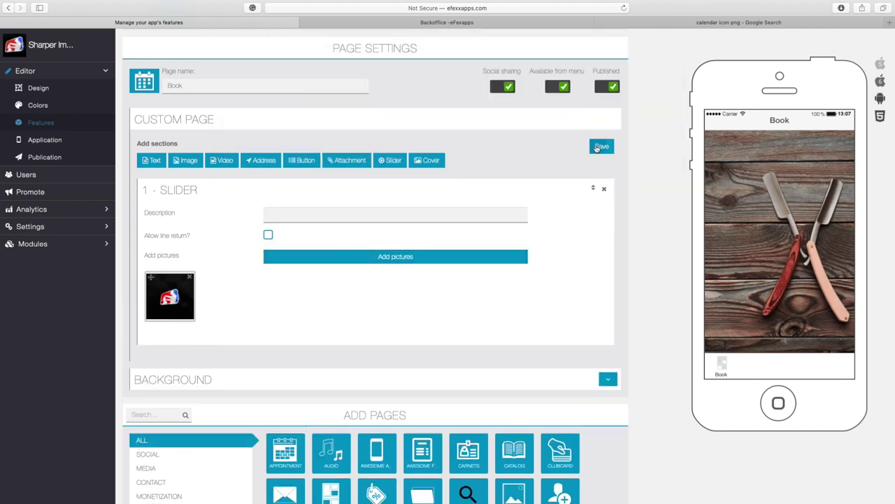
{"action": "left_click", "coordinate": [601, 147]}
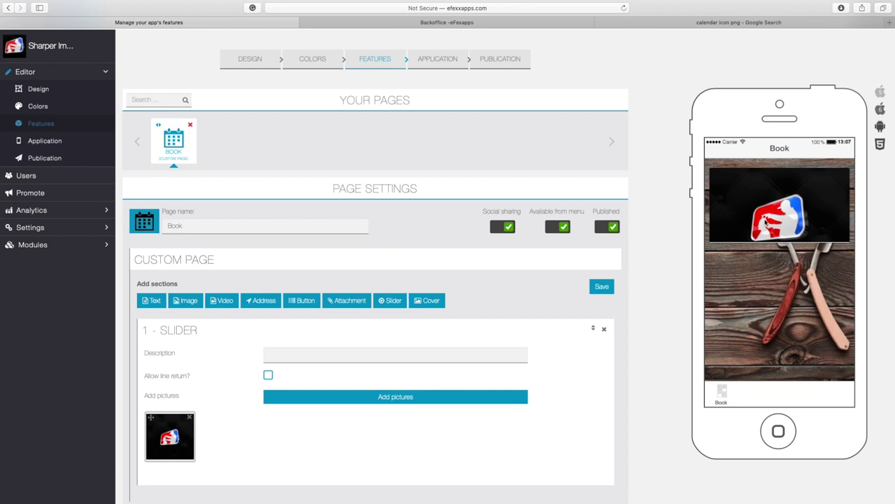
Step: Fill the second slider with the barber photo from Downloads and save it
{"action": "scroll", "coordinate": [305, 276], "scroll_direction": "down", "scroll_amount": 2}
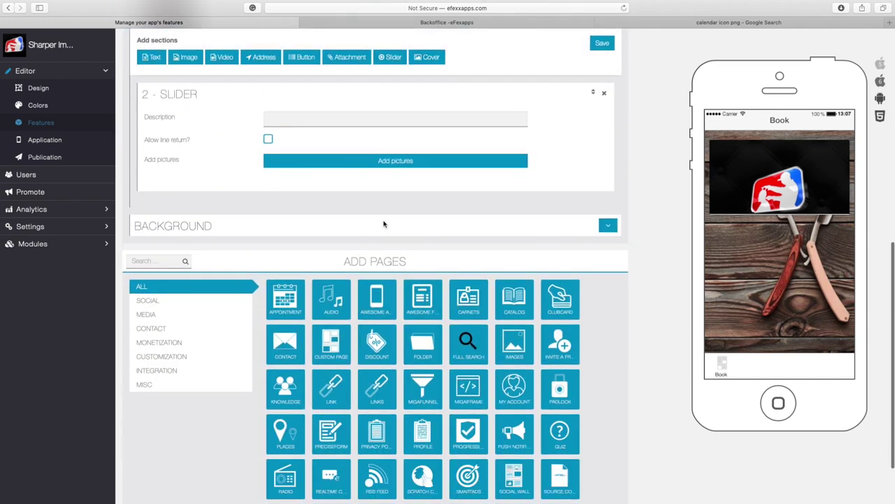
{"action": "left_click", "coordinate": [395, 160]}
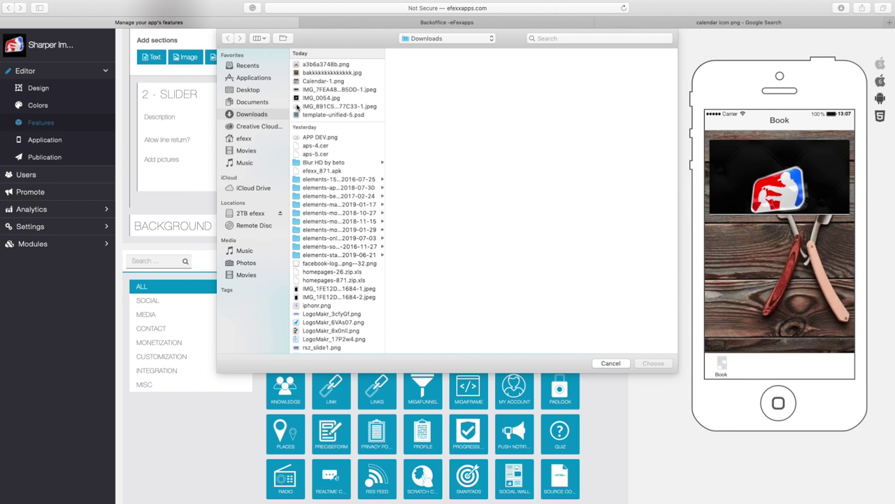
{"action": "left_click", "coordinate": [297, 106]}
{"action": "key", "text": "space"}
{"action": "key", "text": "space"}
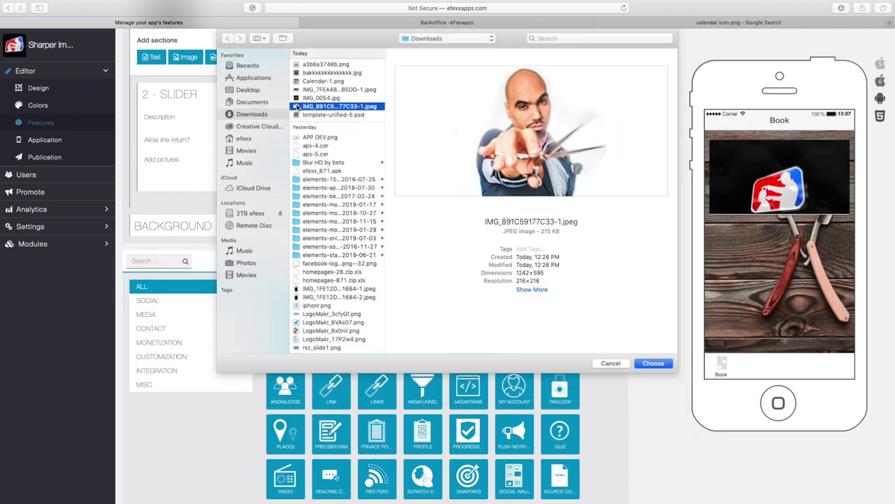
{"action": "left_click", "coordinate": [652, 363]}
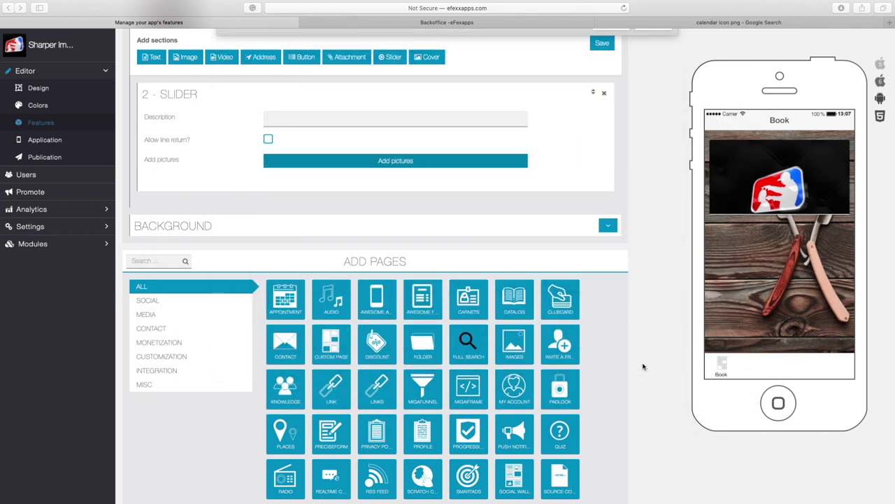
{"action": "scroll", "coordinate": [643, 366], "scroll_direction": "up", "scroll_amount": 2}
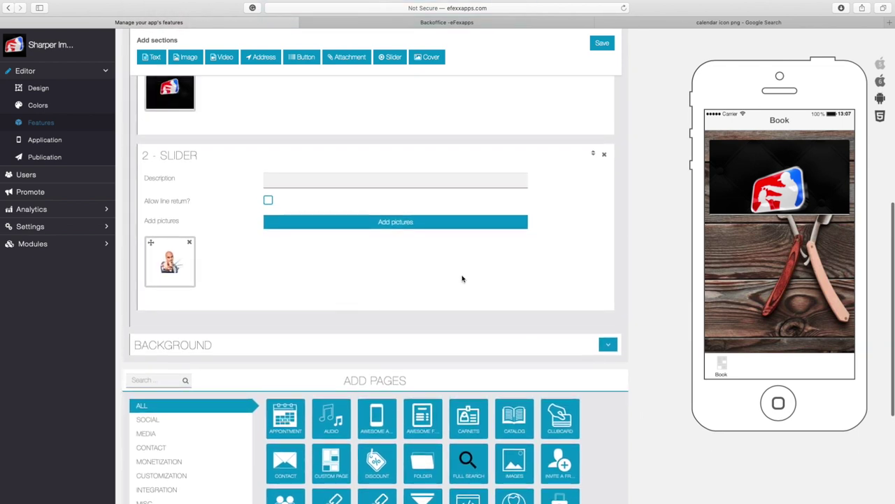
{"action": "left_click", "coordinate": [603, 44]}
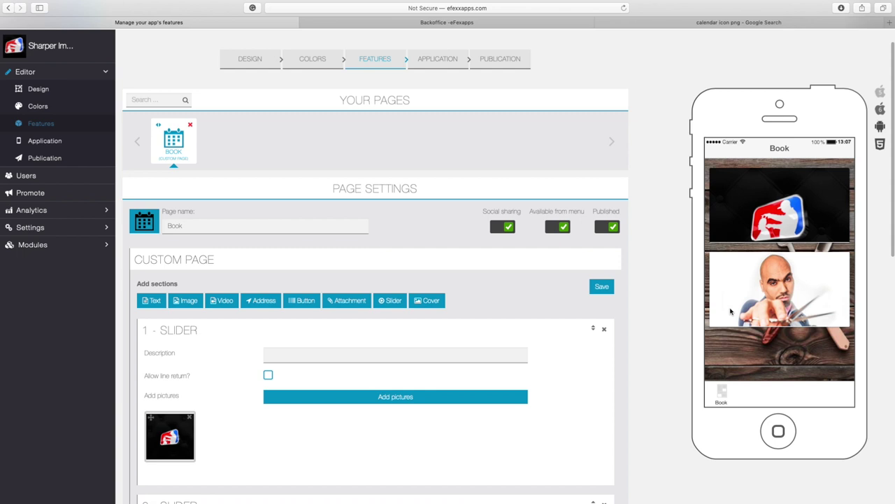
{"action": "scroll", "coordinate": [412, 322], "scroll_direction": "down", "scroll_amount": 1}
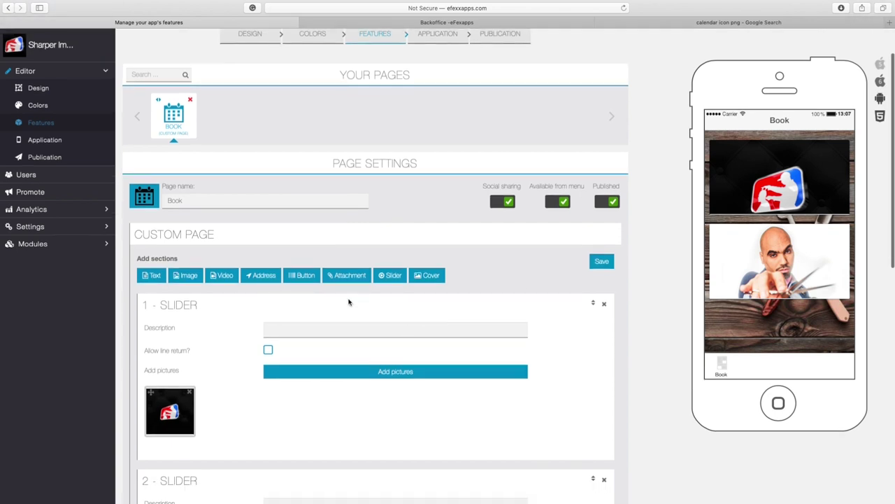
{"action": "scroll", "coordinate": [350, 300], "scroll_direction": "down", "scroll_amount": 1}
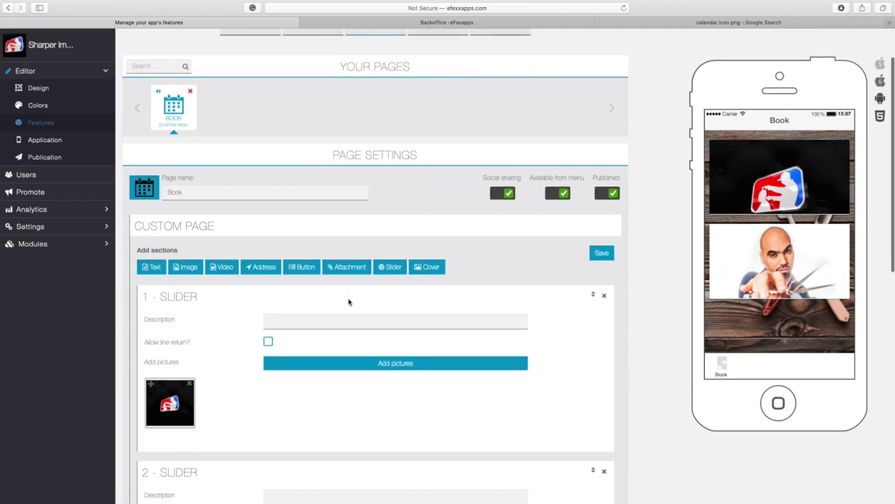
Step: Add a Button section to the Book page and set its type to Link
{"action": "left_click", "coordinate": [305, 269]}
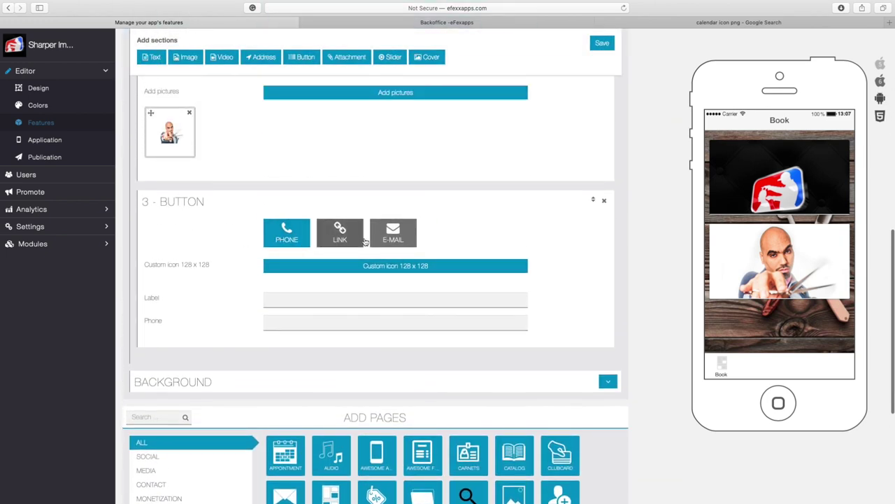
{"action": "left_click", "coordinate": [294, 241]}
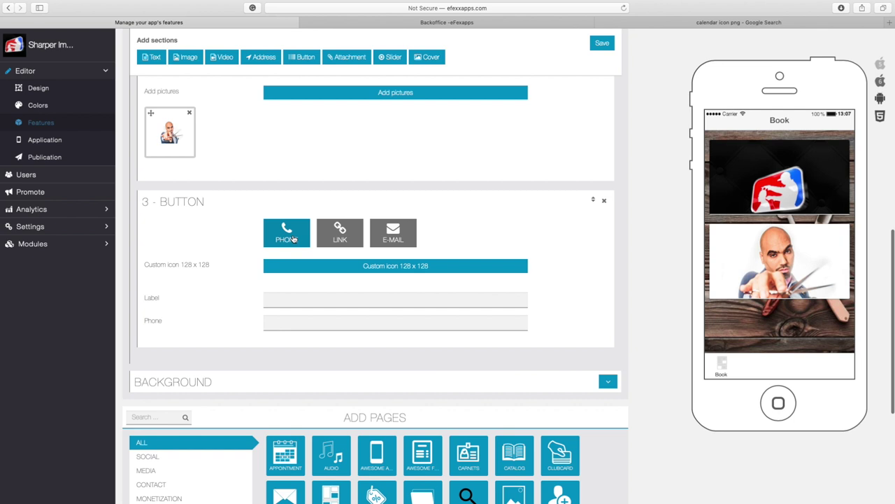
{"action": "left_click", "coordinate": [344, 239]}
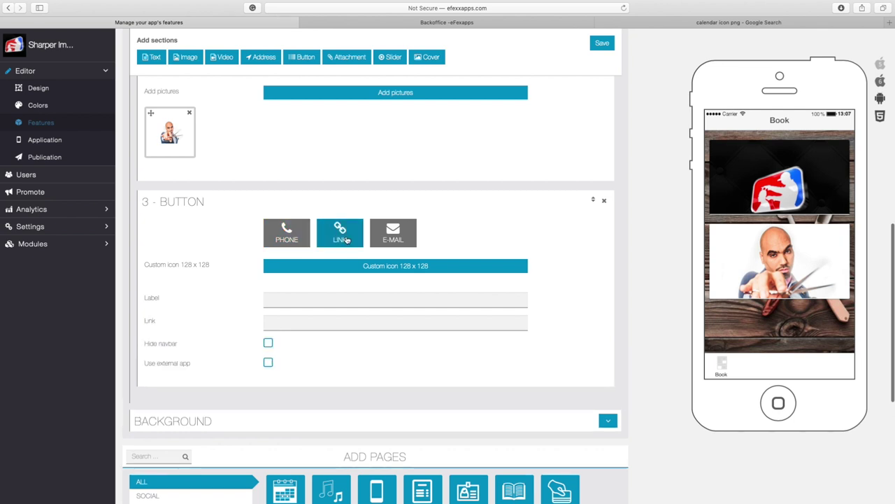
{"action": "left_click", "coordinate": [404, 240]}
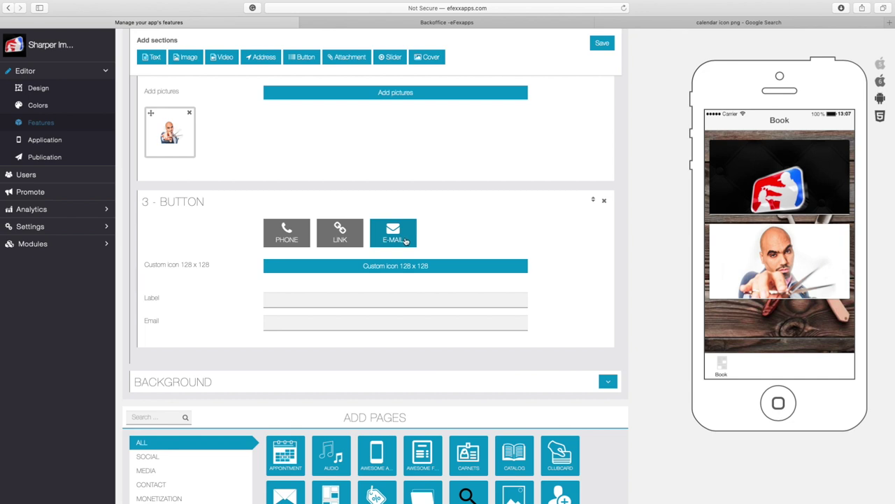
{"action": "left_click", "coordinate": [339, 235]}
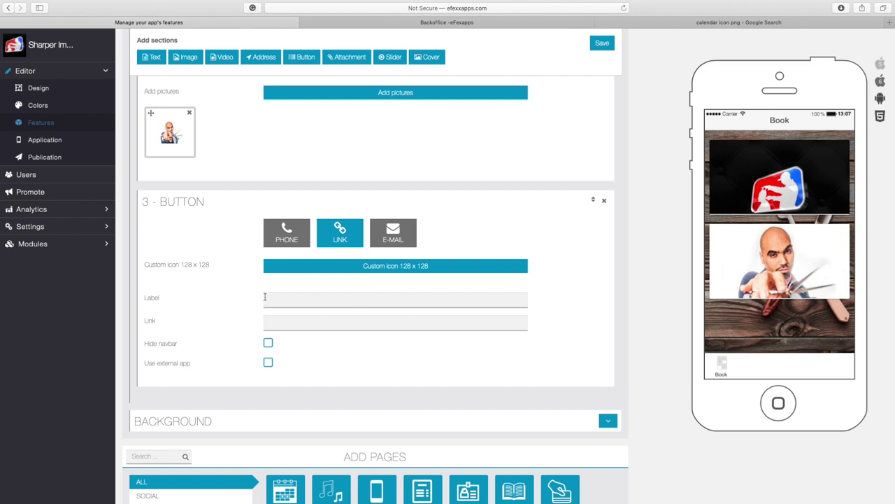
Step: Save the red-and-grey 512×512 Calendar icon from Google Images to Downloads
{"action": "left_click", "coordinate": [637, 24]}
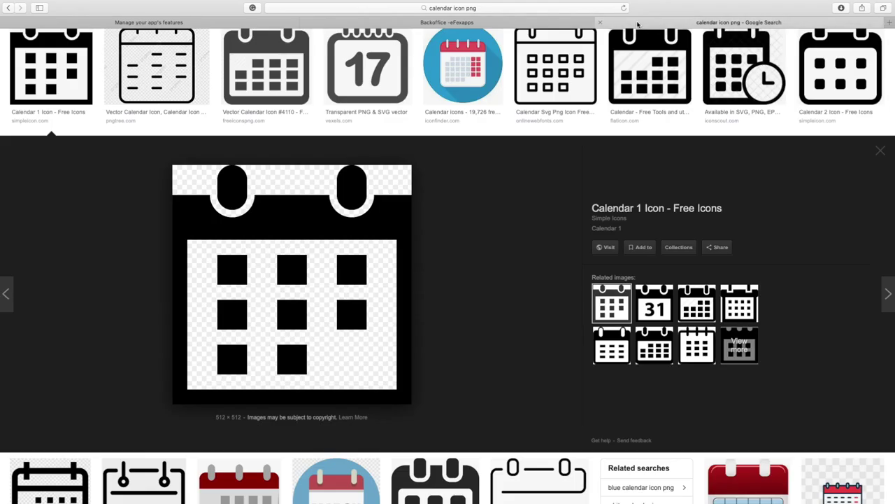
{"action": "scroll", "coordinate": [399, 205], "scroll_direction": "up", "scroll_amount": 3}
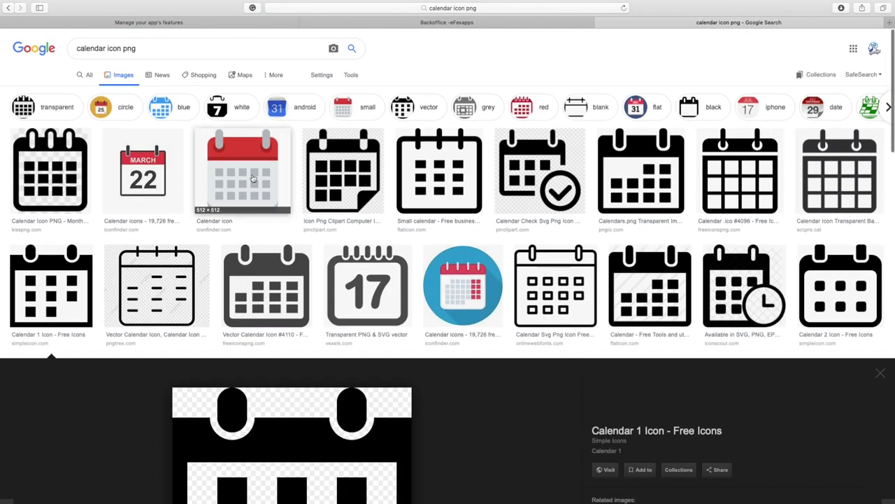
{"action": "left_click", "coordinate": [253, 179]}
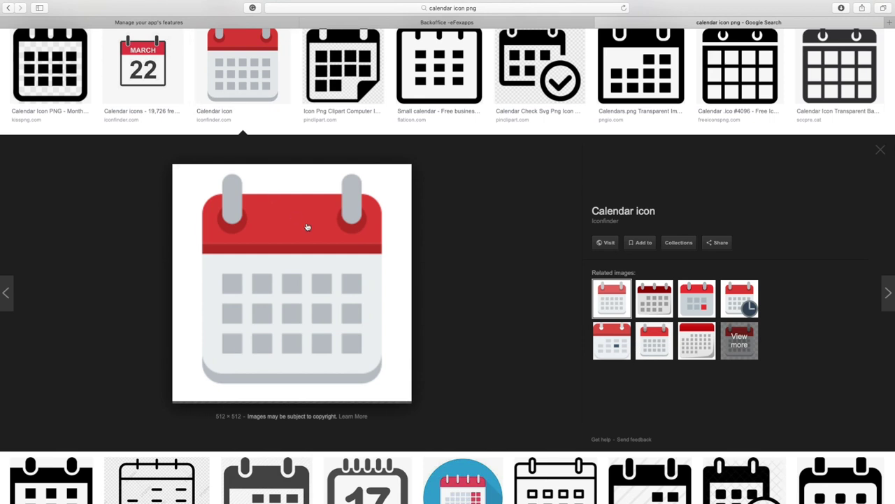
{"action": "mouse_move", "coordinate": [275, 237]}
{"action": "left_mouse_down"}
{"action": "mouse_move", "coordinate": [463, 218]}
{"action": "mouse_move", "coordinate": [286, 226]}
{"action": "left_mouse_up"}
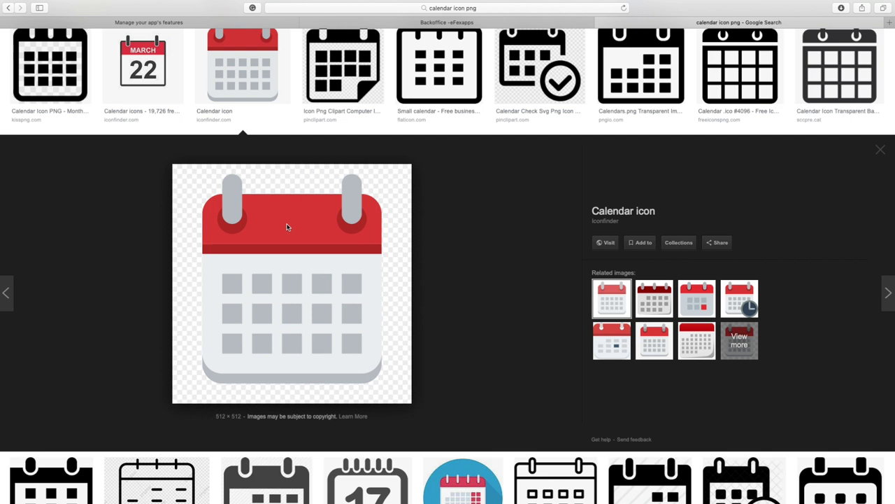
{"action": "right_click", "coordinate": [286, 227]}
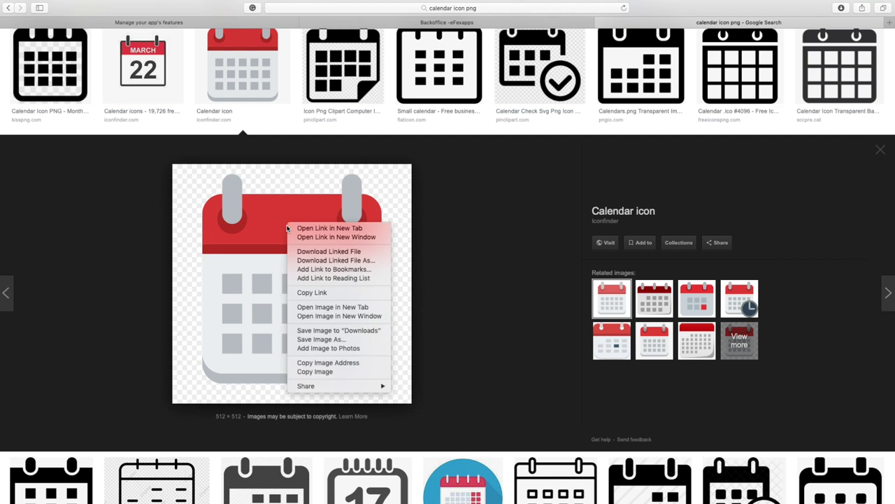
{"action": "left_click", "coordinate": [326, 337]}
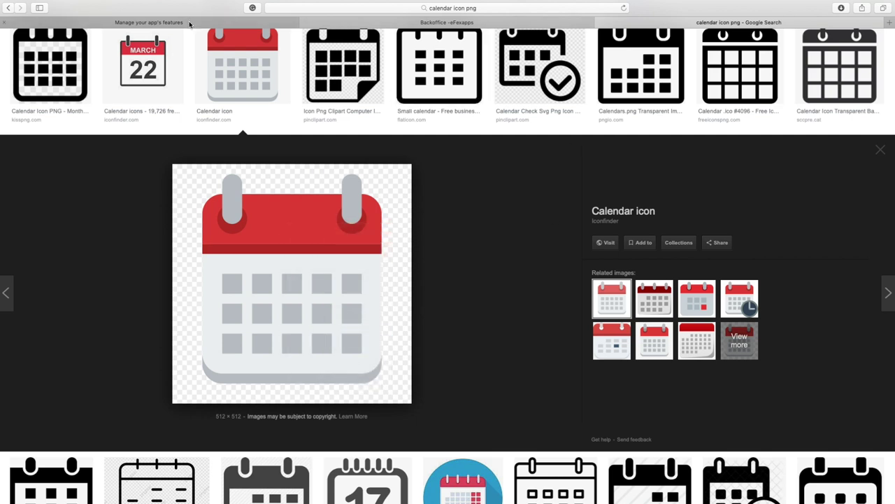
{"action": "left_click", "coordinate": [189, 24]}
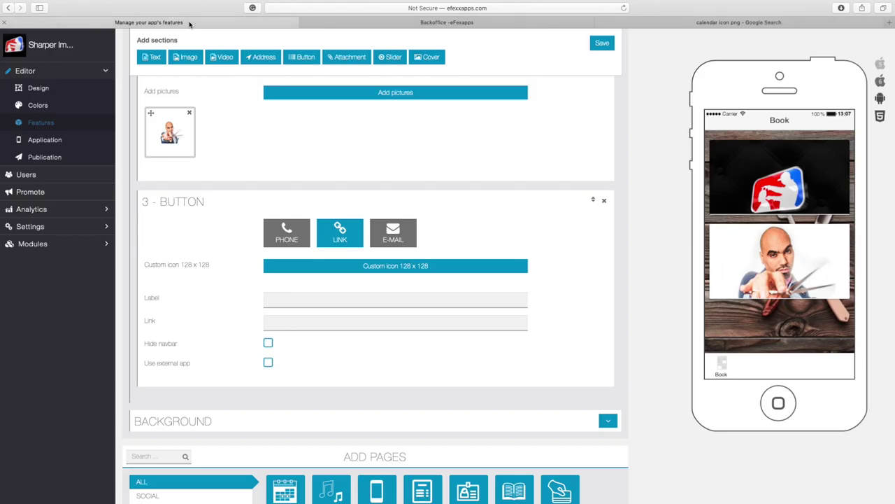
Step: Set calendar-512-2.png as the link button's custom icon, accepting the default crop
{"action": "left_click", "coordinate": [382, 266]}
{"action": "left_click", "coordinate": [326, 89]}
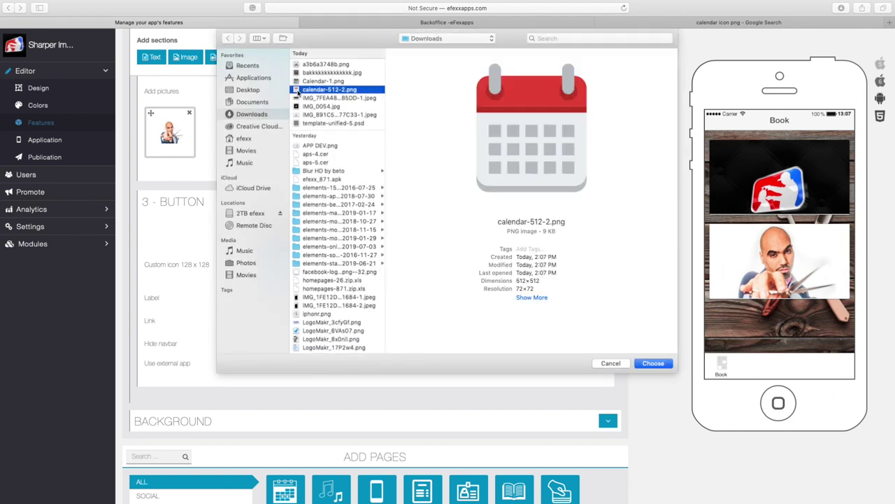
{"action": "double_click", "coordinate": [297, 91]}
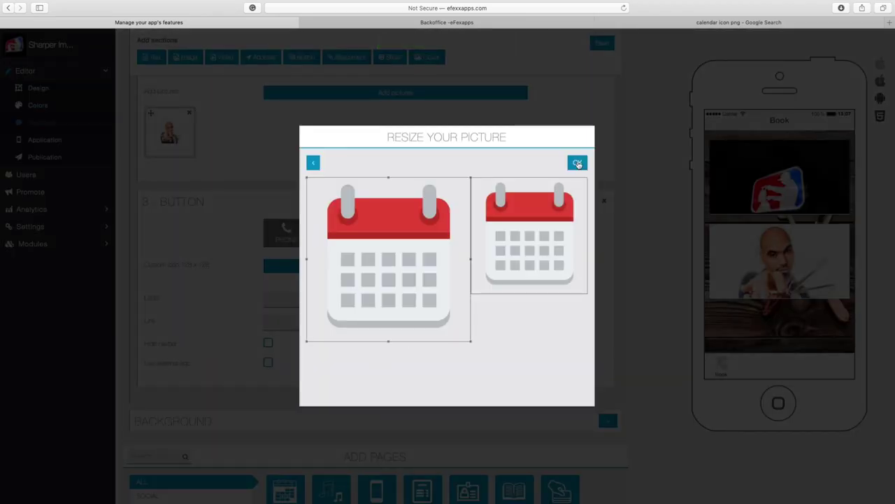
{"action": "left_click", "coordinate": [577, 161]}
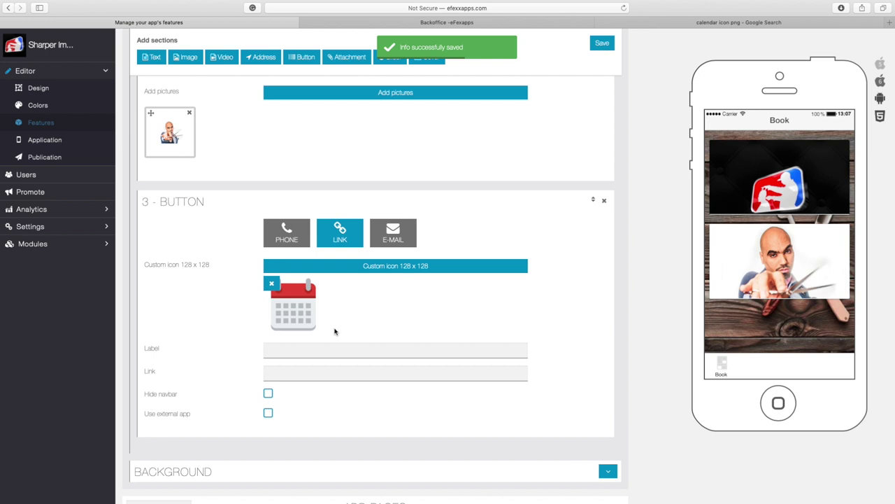
Step: Give the button its booking label, paste the Acuity Scheduling booking URL as its link, and save
{"action": "scroll", "coordinate": [333, 150], "scroll_direction": "up", "scroll_amount": 1}
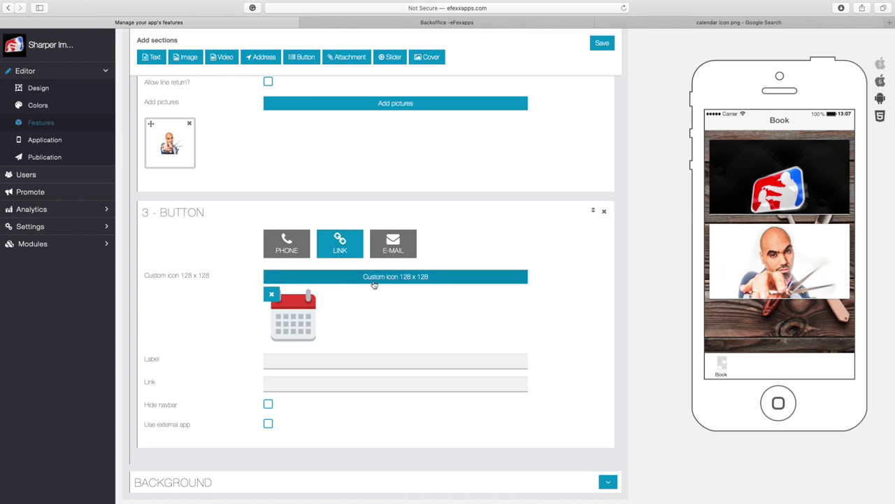
{"action": "left_click", "coordinate": [271, 363]}
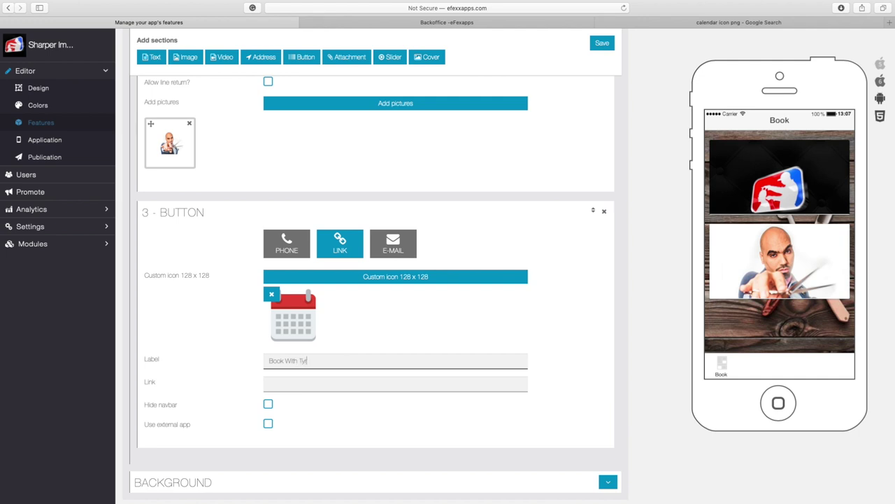
{"action": "left_click", "coordinate": [269, 382]}
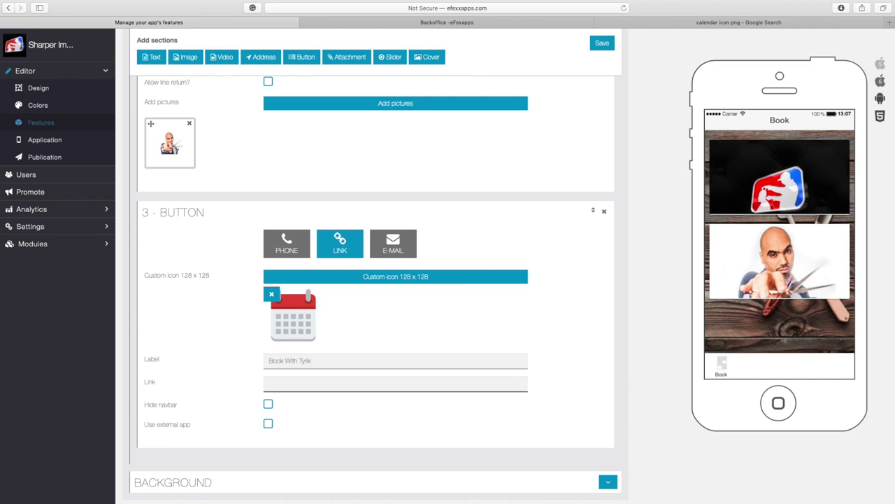
{"action": "key", "text": "super+Tab"}
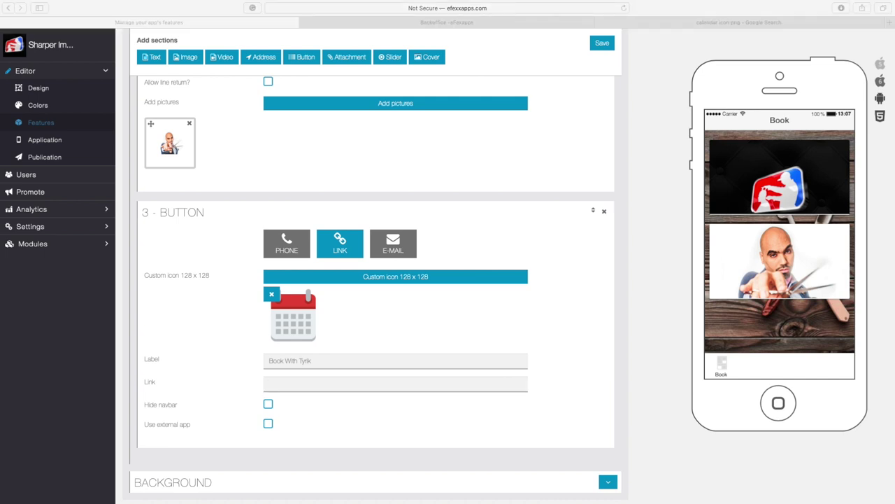
{"action": "key", "text": "super+Tab"}
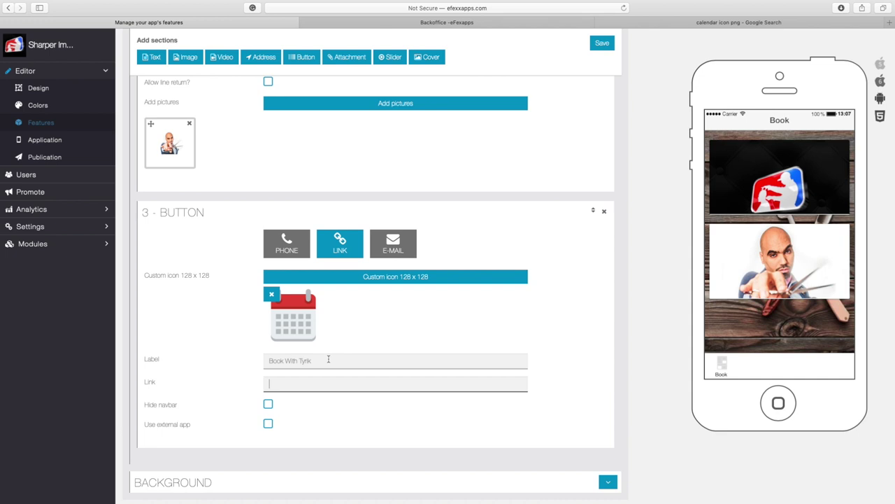
{"action": "type", "text": "https://app.acuityscheduling.com/schedule.php?owner=13855243&calendarID=1298407"}
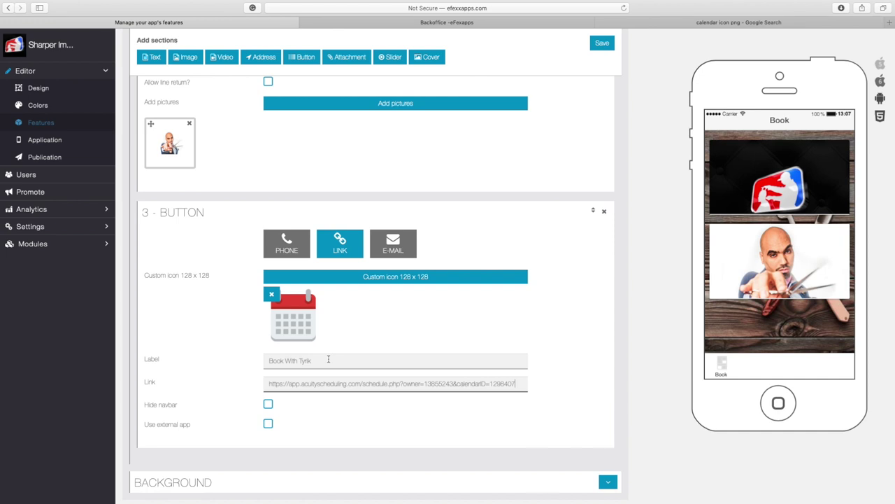
{"action": "scroll", "coordinate": [328, 359], "scroll_direction": "up", "scroll_amount": 1}
{"action": "left_click", "coordinate": [602, 44]}
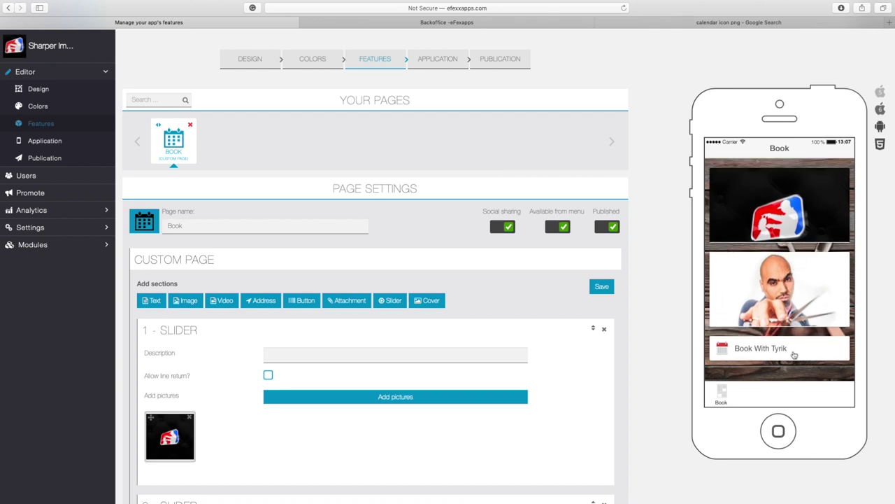
Step: Add another Button section, section 4, to the Book page below the calendar booking button
{"action": "scroll", "coordinate": [234, 367], "scroll_direction": "down", "scroll_amount": 3}
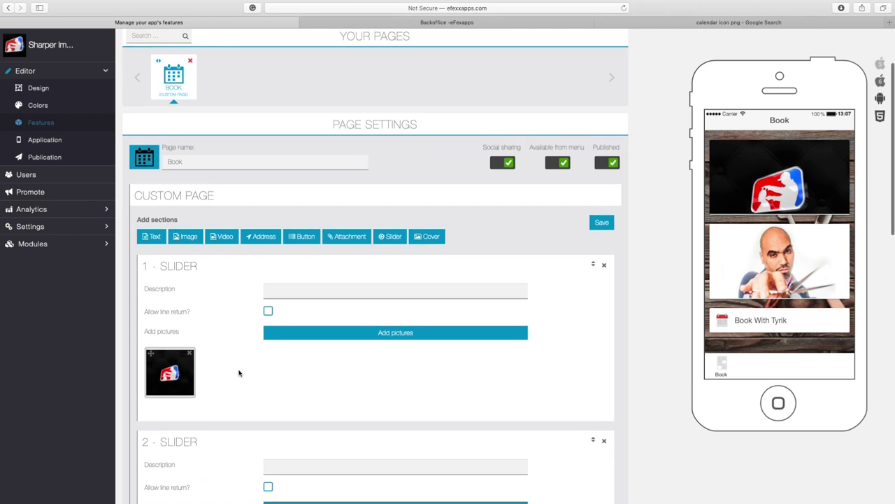
{"action": "scroll", "coordinate": [273, 342], "scroll_direction": "down", "scroll_amount": 1}
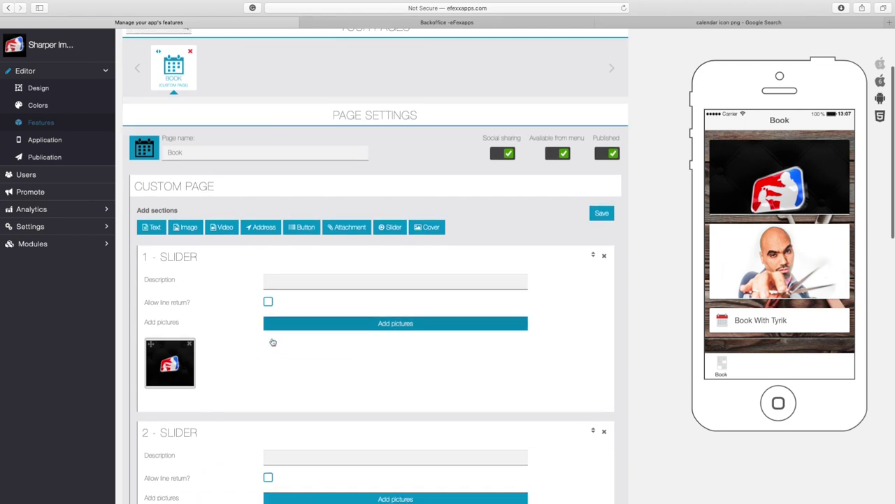
{"action": "left_click", "coordinate": [305, 233]}
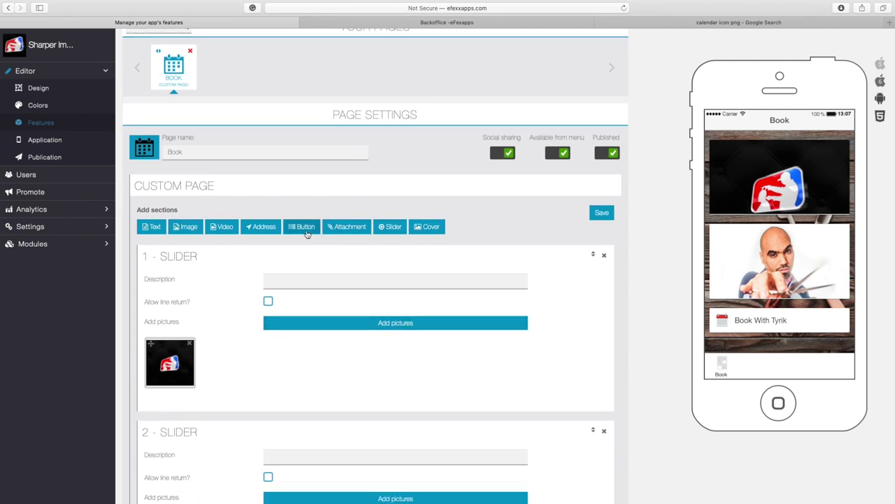
{"action": "scroll", "coordinate": [307, 233], "scroll_direction": "down", "scroll_amount": 10}
{"action": "scroll", "coordinate": [317, 282], "scroll_direction": "up", "scroll_amount": 3}
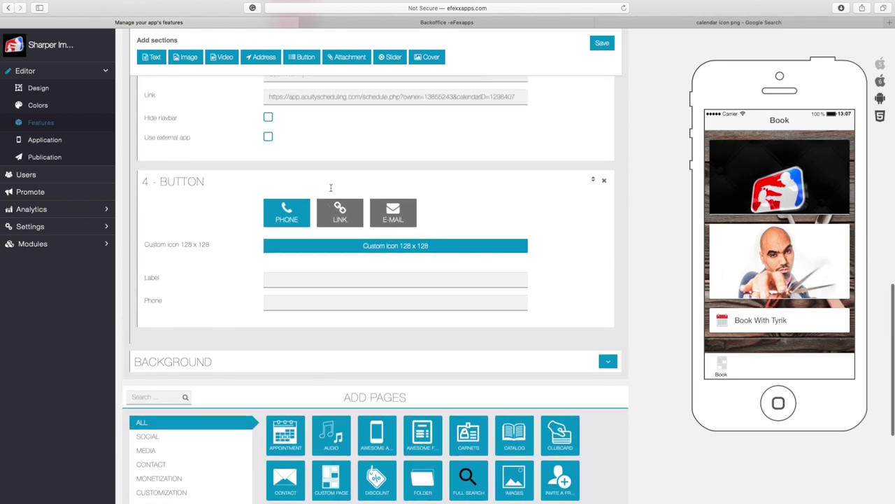
{"action": "scroll", "coordinate": [331, 187], "scroll_direction": "up", "scroll_amount": 5}
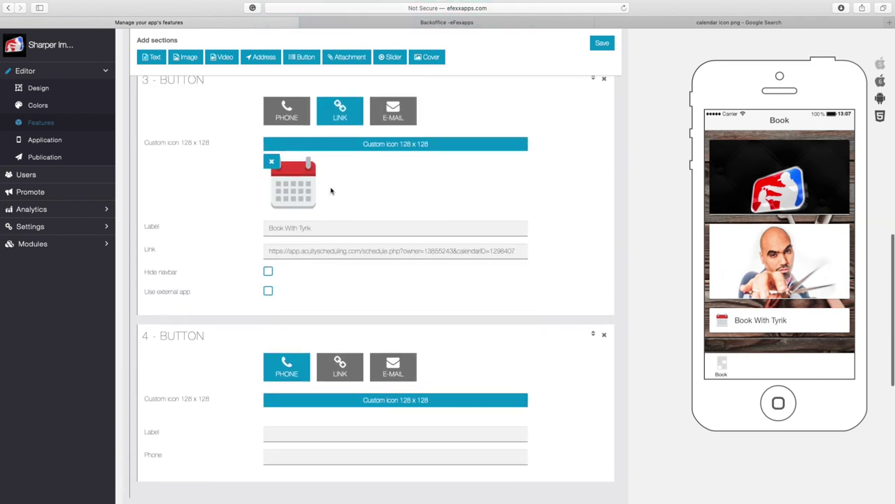
{"action": "scroll", "coordinate": [331, 191], "scroll_direction": "down", "scroll_amount": 1}
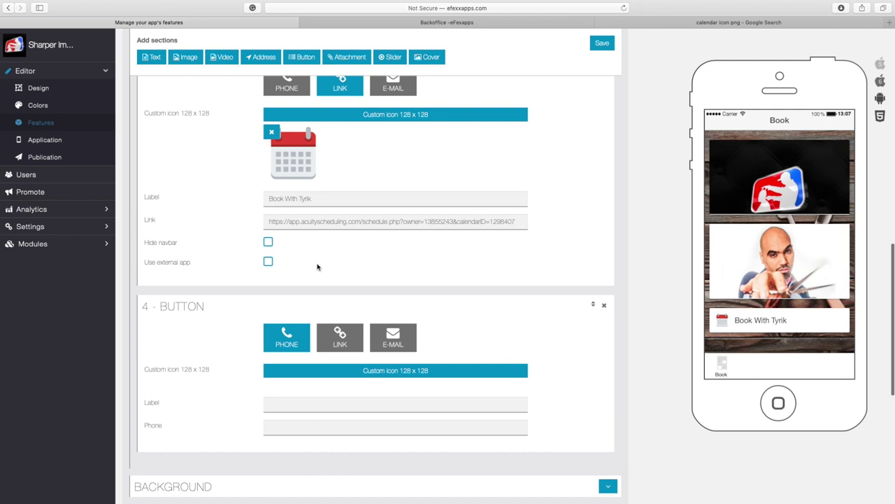
{"action": "scroll", "coordinate": [317, 267], "scroll_direction": "down", "scroll_amount": 1}
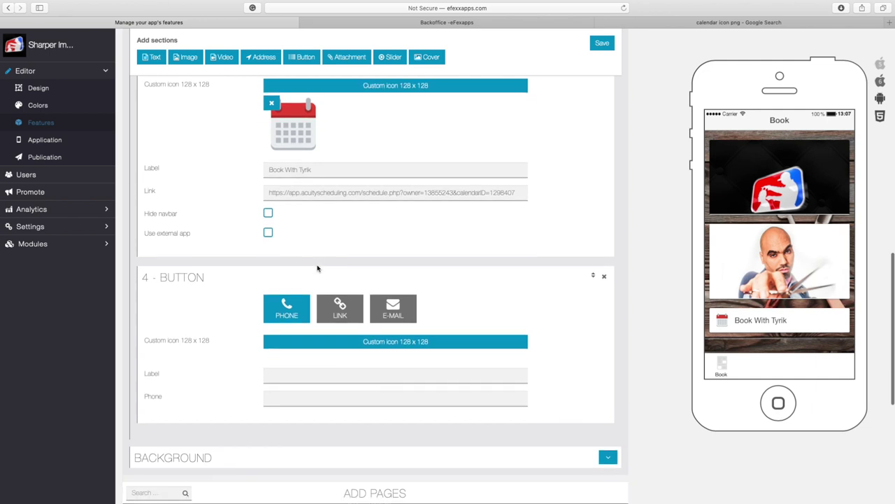
Step: Switch the new button to Link type and upload Instagram_icon.png from Downloads as its 128 x 128 custom icon
{"action": "left_click", "coordinate": [337, 314]}
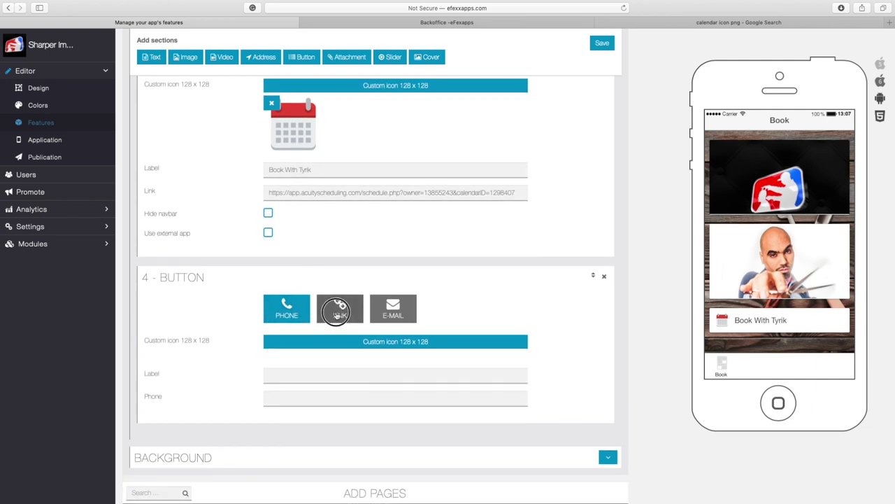
{"action": "left_click", "coordinate": [391, 343]}
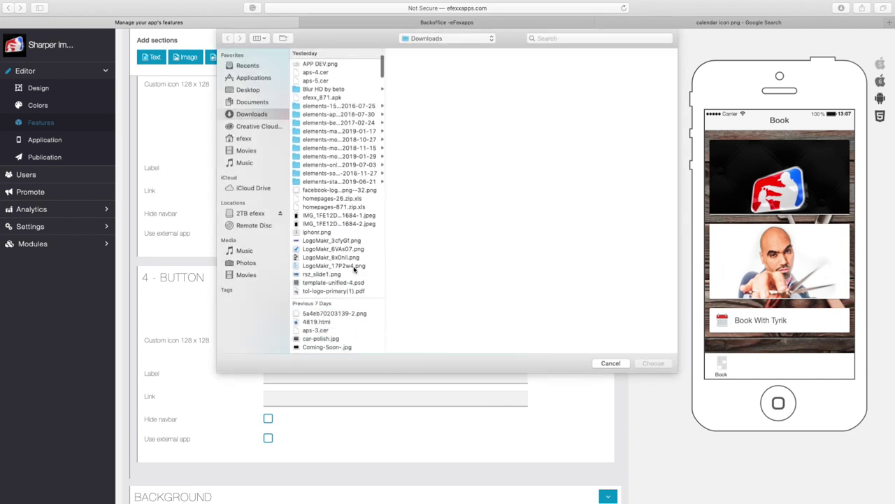
{"action": "scroll", "coordinate": [354, 270], "scroll_direction": "down", "scroll_amount": 15}
{"action": "left_click", "coordinate": [294, 287]}
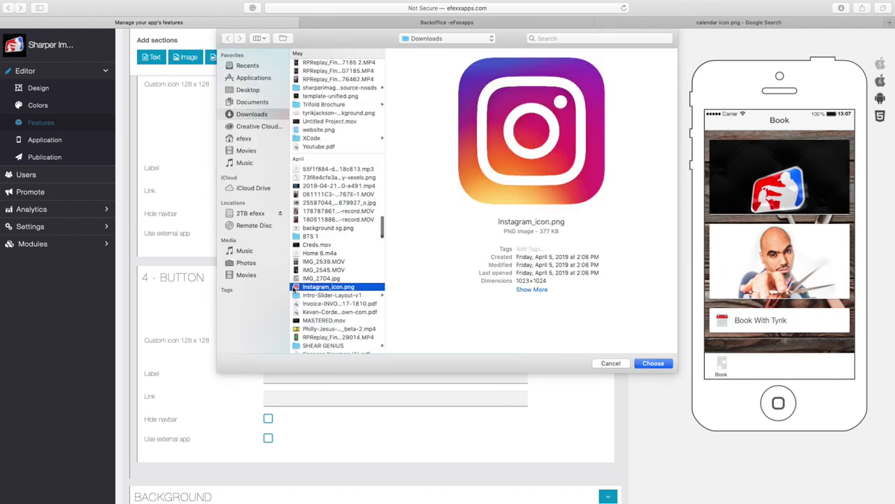
{"action": "double_click", "coordinate": [296, 286]}
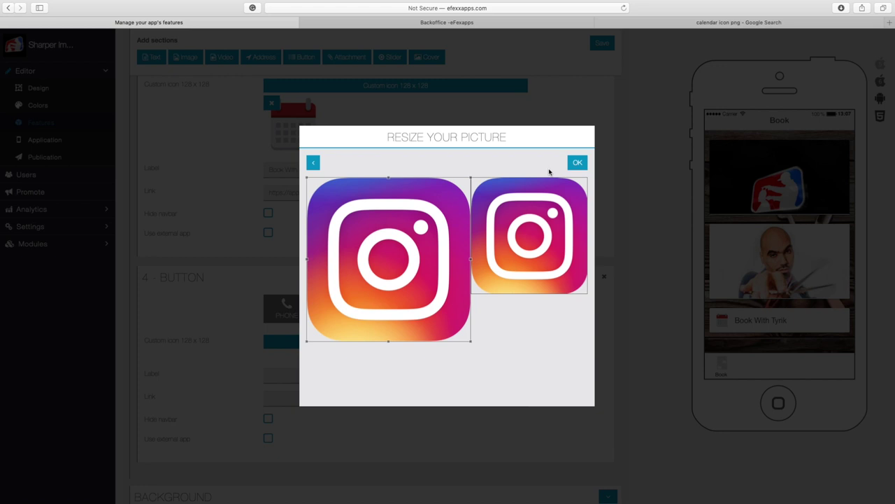
{"action": "left_click", "coordinate": [578, 163]}
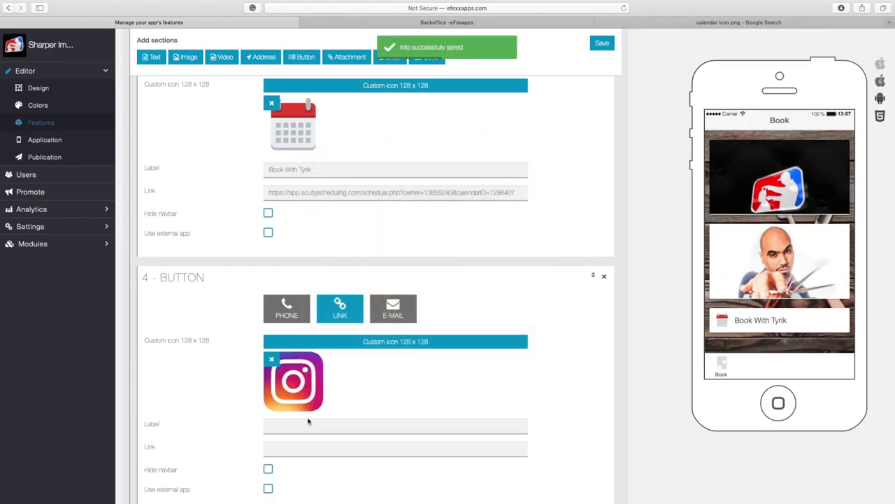
{"action": "left_click", "coordinate": [286, 425]}
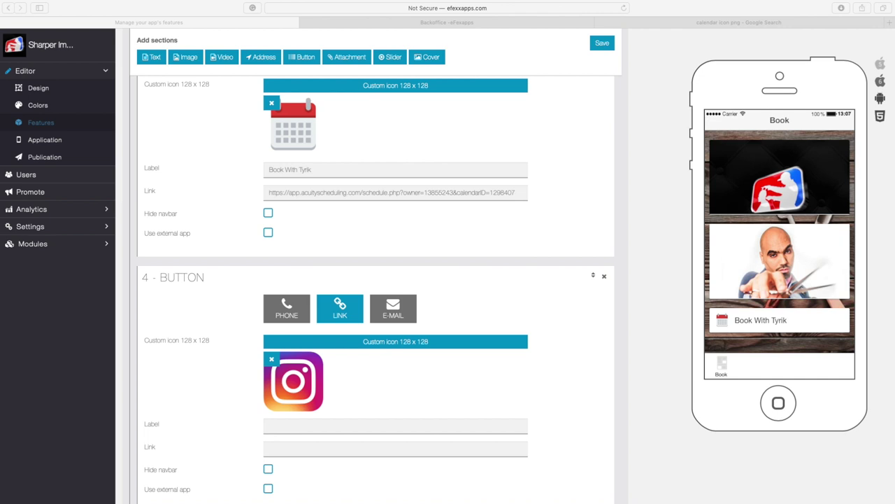
Step: Paste the Instagram profile URL as the button's link and label it with @ plus the account handle
{"action": "left_click", "coordinate": [395, 448]}
{"action": "type", "text": "https://www.instagram.com/iamtyrikjackson/"}
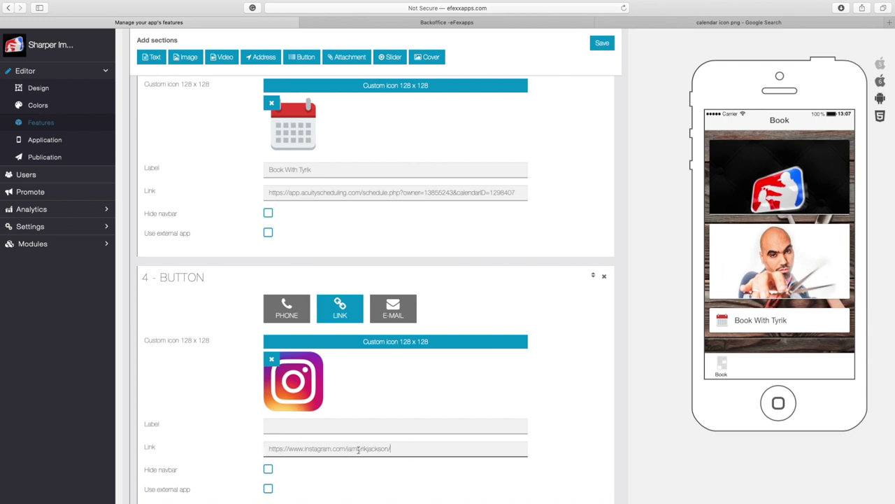
{"action": "left_click", "coordinate": [339, 428]}
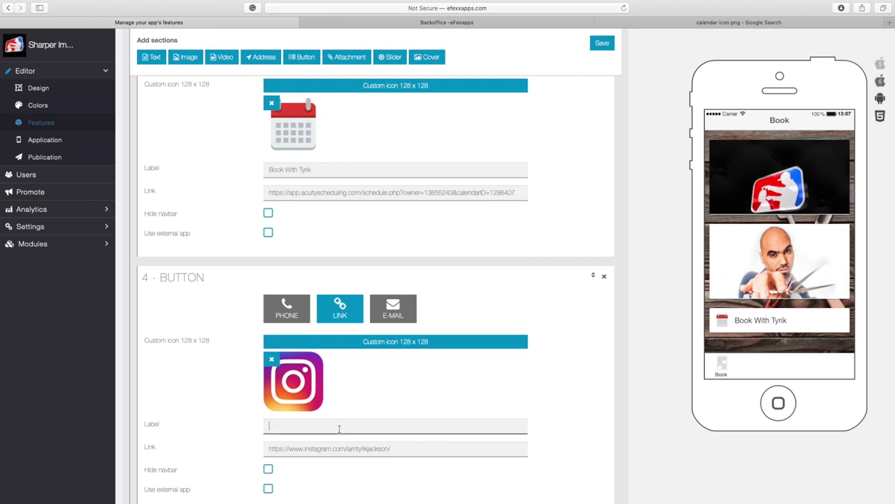
{"action": "type", "text": "https://www.instagram.com/iamtyrikjackson/"}
{"action": "left_click_drag", "start_coordinate": [347, 425], "coordinate": [349, 397]}
{"action": "key", "text": "BackSpace"}
{"action": "type", "text": "@"}
Step: Save the Book page and scroll the phone preview to check the Instagram button under the booking button
{"action": "left_click", "coordinate": [604, 46]}
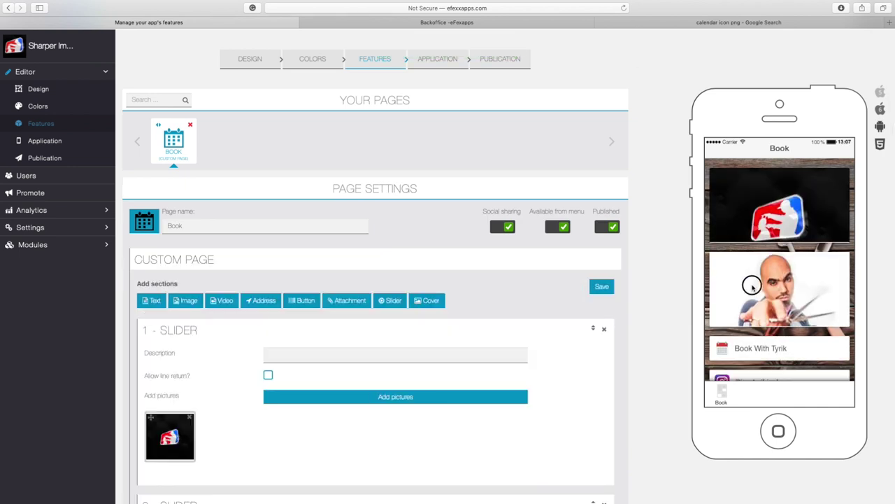
{"action": "left_click_drag", "start_coordinate": [754, 285], "coordinate": [760, 252]}
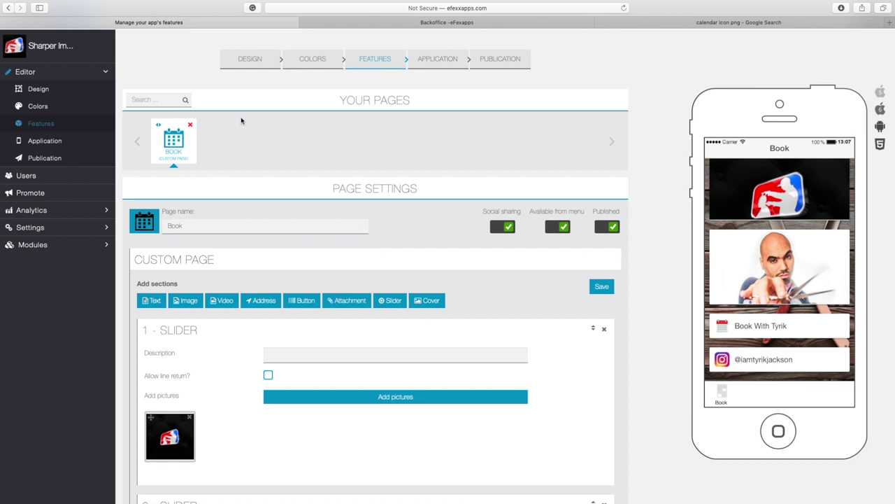
{"action": "scroll", "coordinate": [241, 121], "scroll_direction": "up", "scroll_amount": 2}
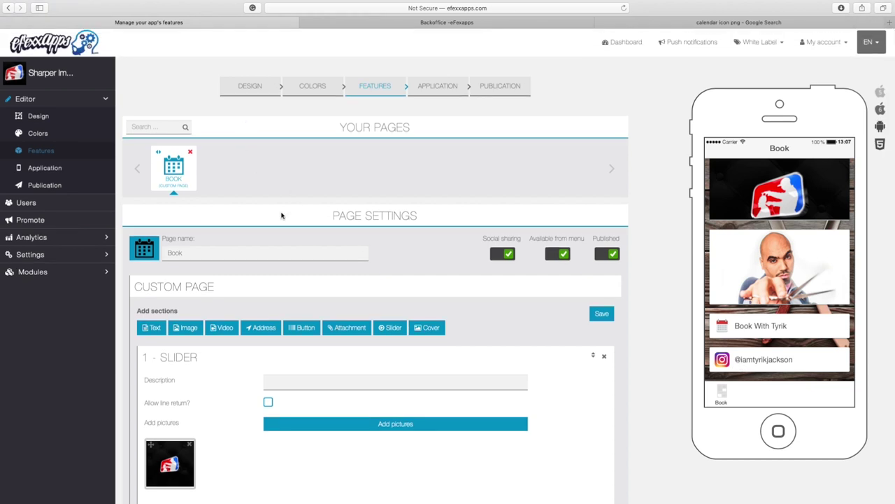